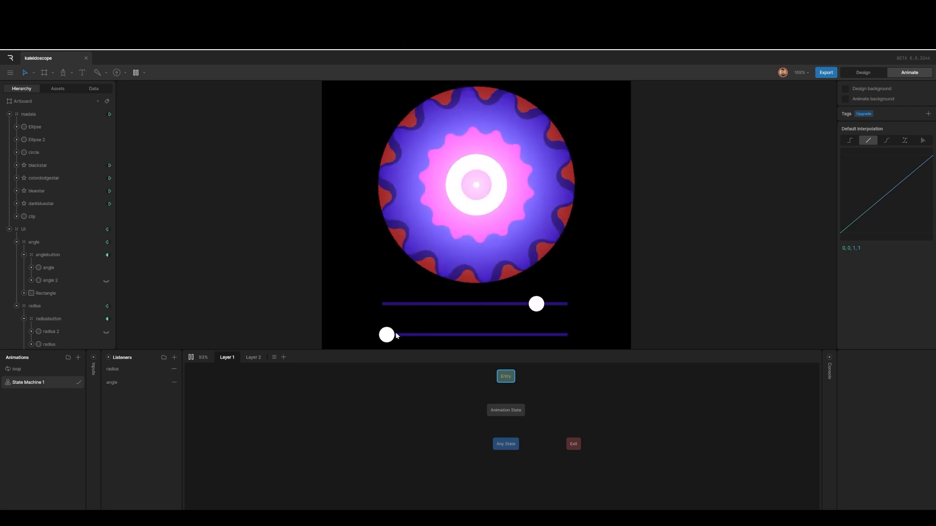
Preview the kaleidoscope's response to its two sliders at several positions, then stop the state machine playback
mouse_move(394, 334)
left_mouse_down()
mouse_move(562, 335)
mouse_move(389, 333)
mouse_move(493, 335)
left_mouse_up()
left_click_drag(537, 304, 386, 309)
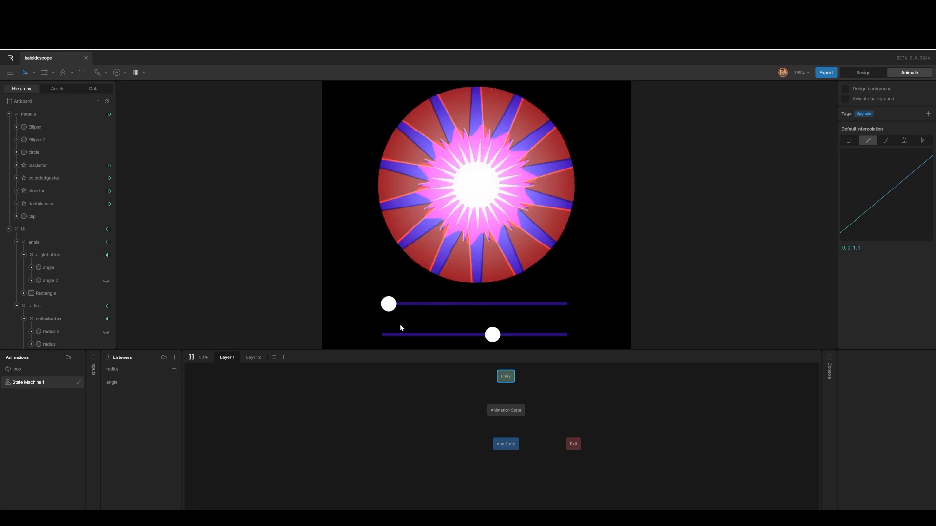
left_click_drag(492, 335, 561, 326)
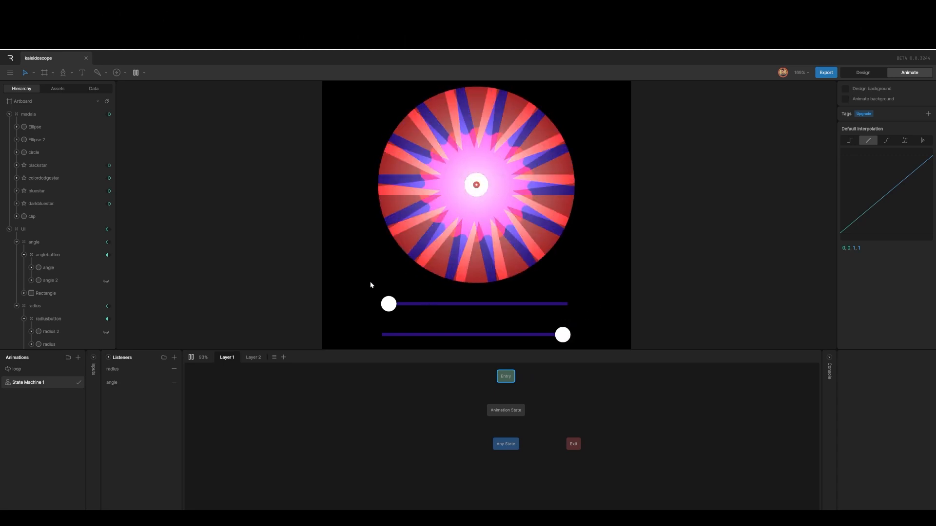
left_click(191, 357)
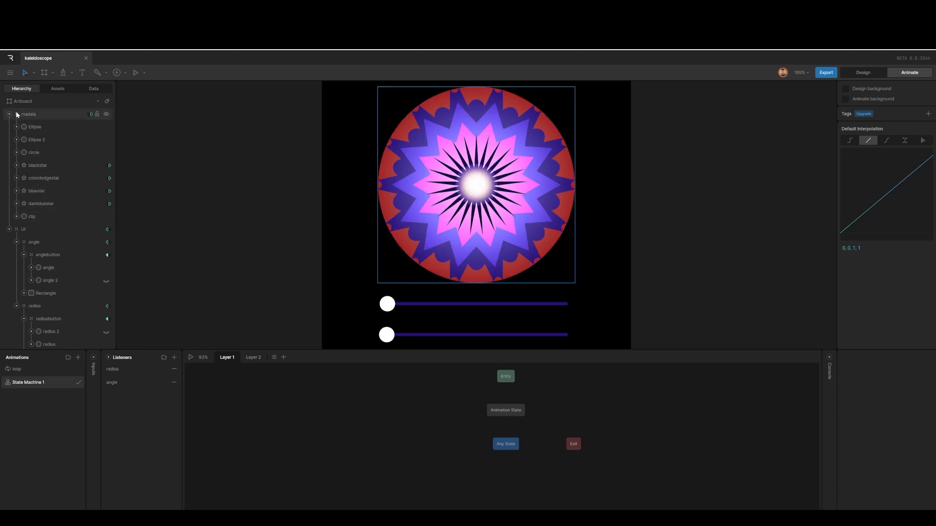
Play the loop animation briefly, then return the playhead to the loop's first keyframes near one second
left_click(21, 369)
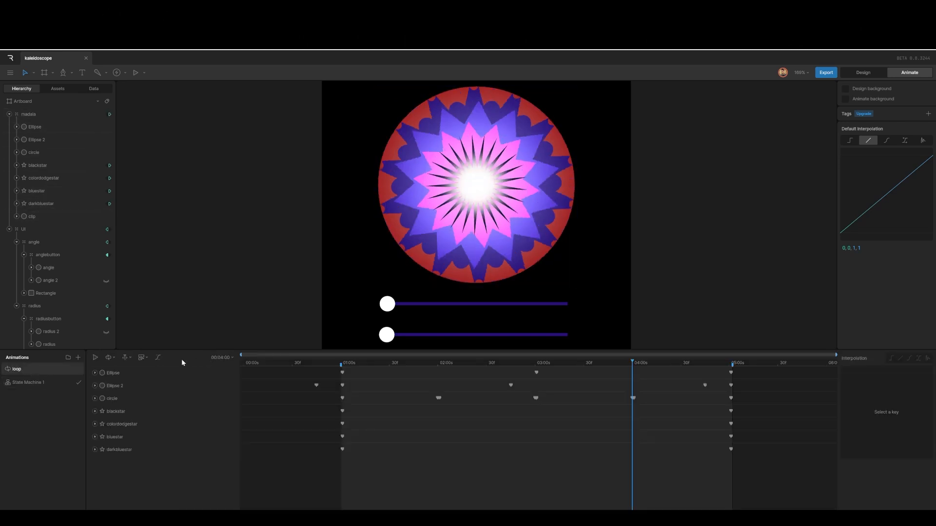
left_click(96, 358)
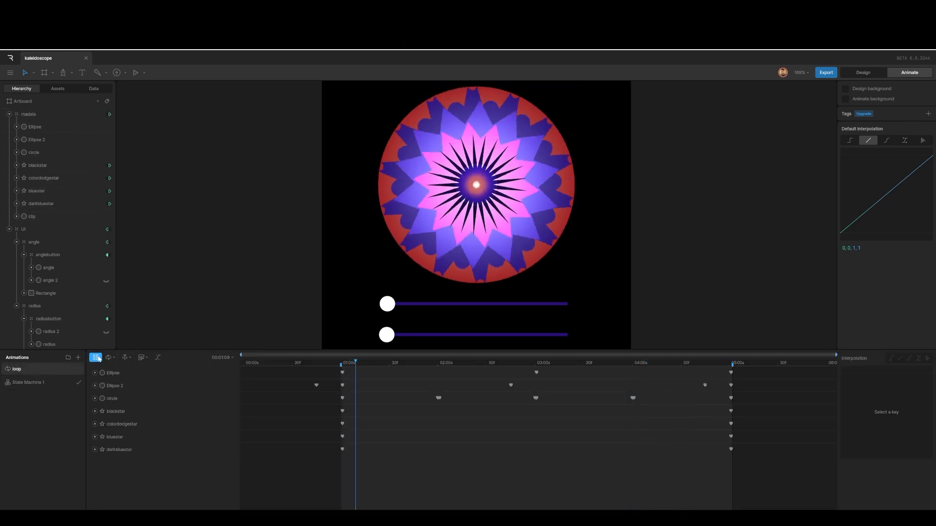
left_click(97, 358)
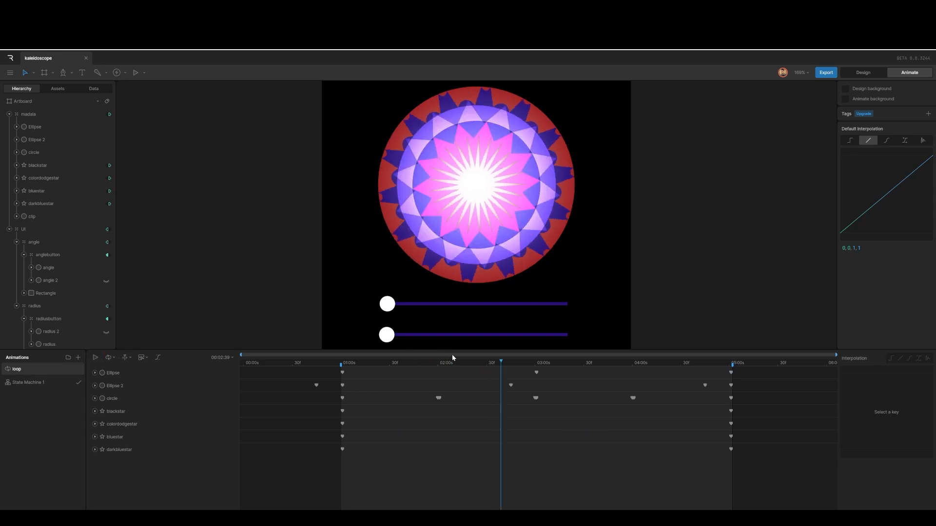
left_click_drag(505, 365, 343, 387)
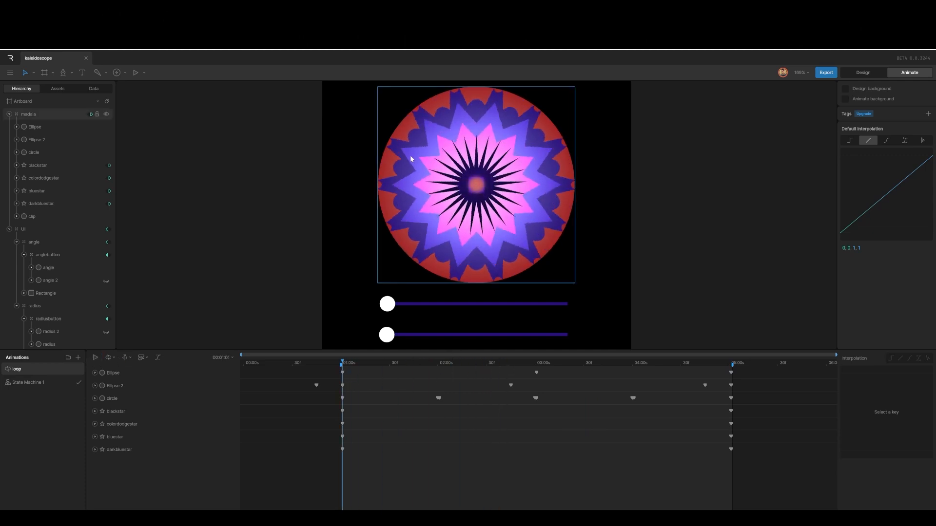
Inspect the keyed properties of blackstar and colordodgestar at the start of the loop animation
left_click(39, 166)
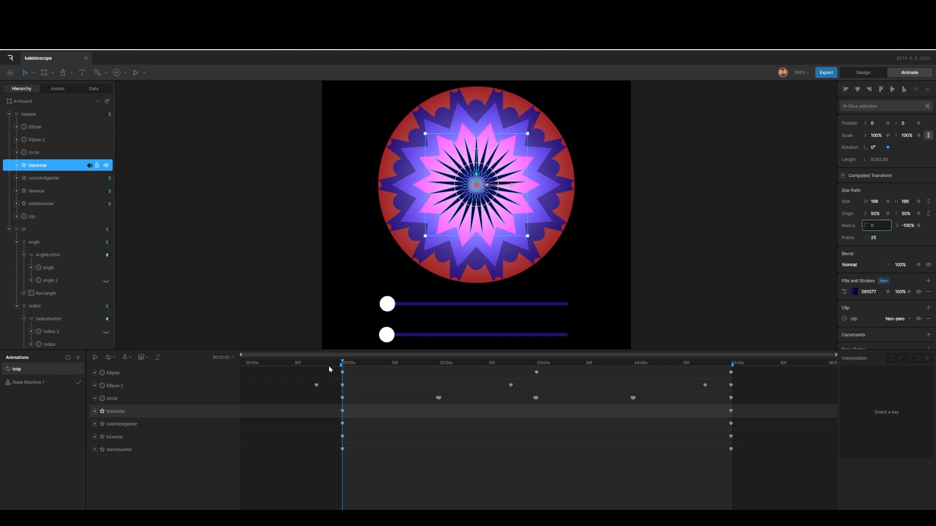
mouse_move(344, 363)
left_mouse_down()
mouse_move(403, 364)
mouse_move(342, 363)
left_mouse_up()
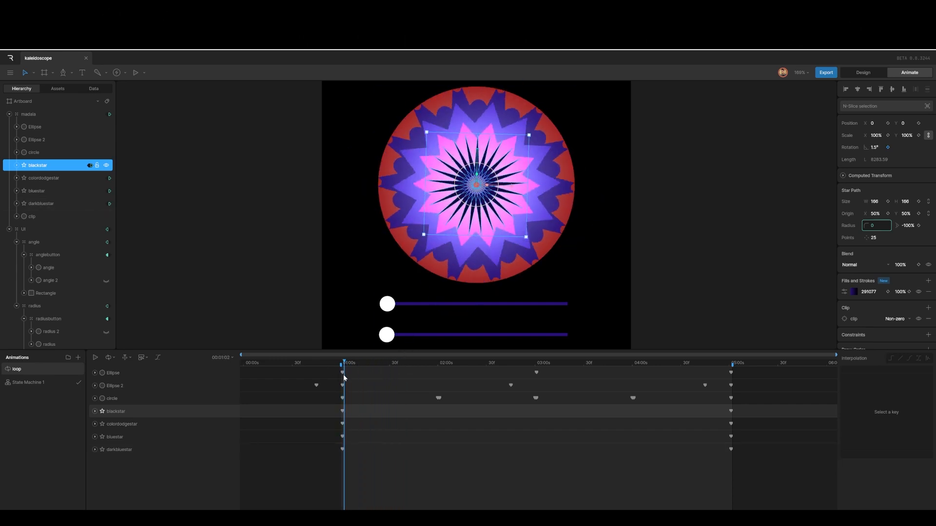
left_click(40, 179)
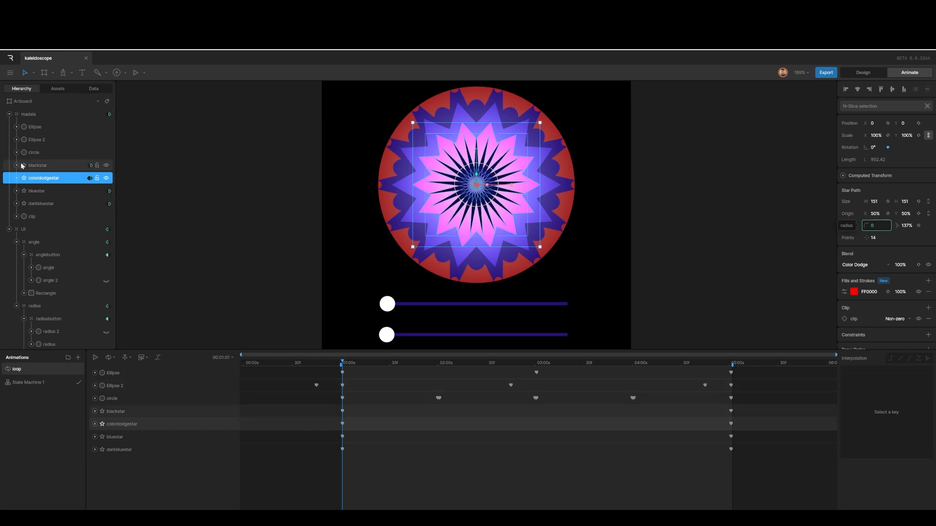
left_click(42, 165)
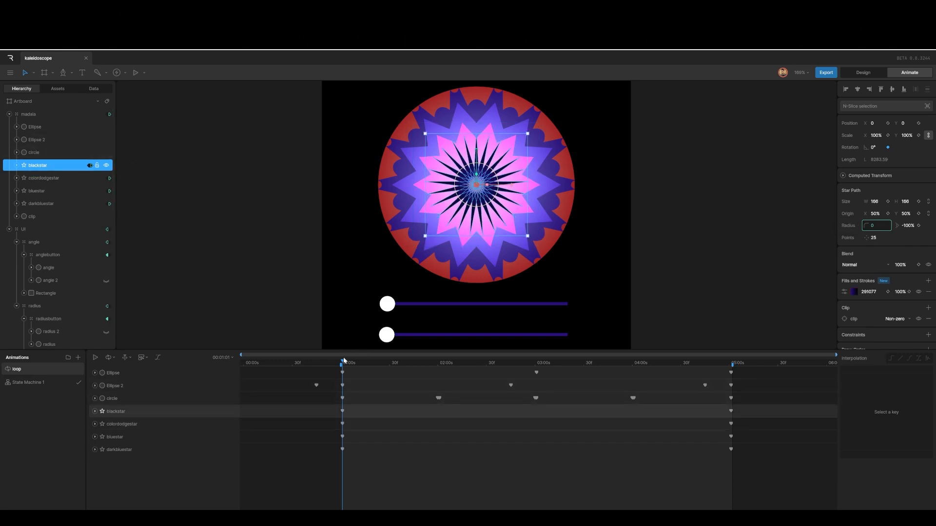
mouse_move(344, 365)
left_mouse_down()
mouse_move(704, 361)
mouse_move(343, 375)
left_mouse_up()
Run State Machine 1 and test the angle and radius sliders on the kaleidoscope
left_click(55, 384)
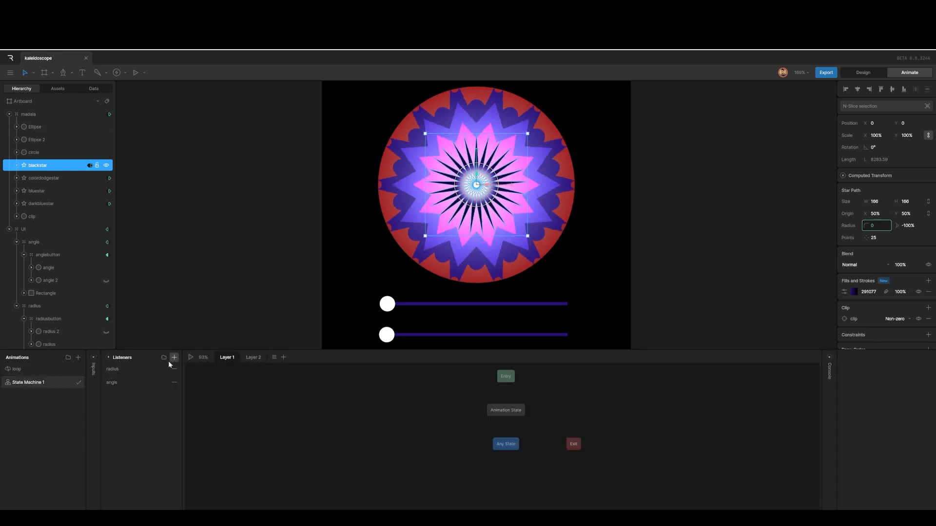
left_click(191, 358)
left_click_drag(387, 303, 573, 311)
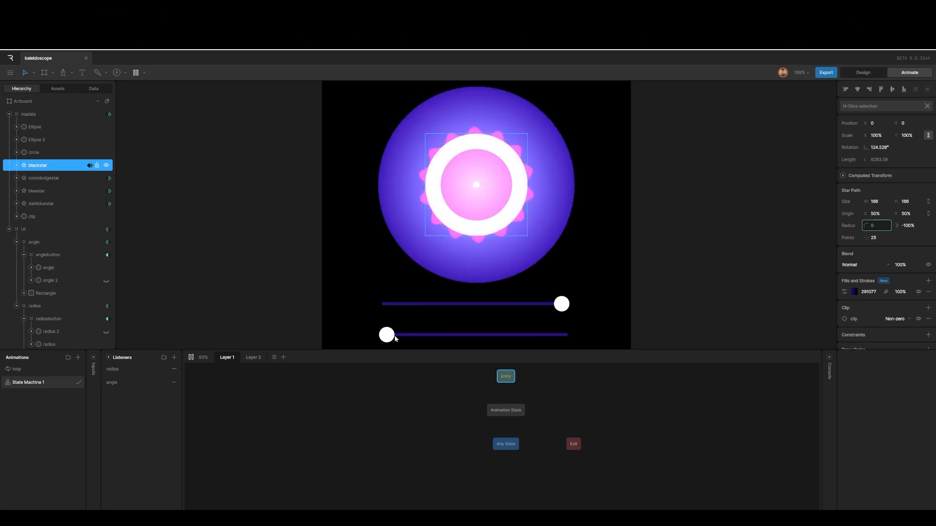
left_click_drag(395, 338, 519, 335)
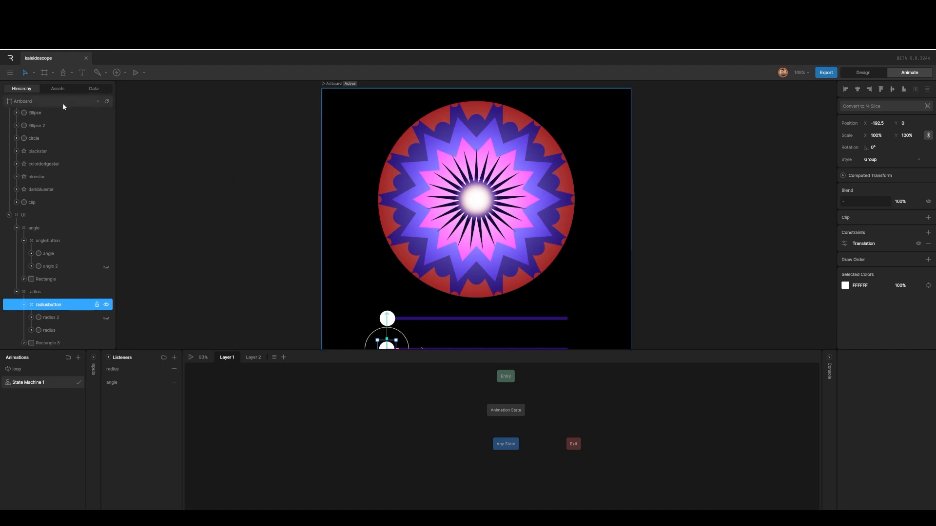
Bind a new view model to the artboard and rename it madala
left_click(42, 103)
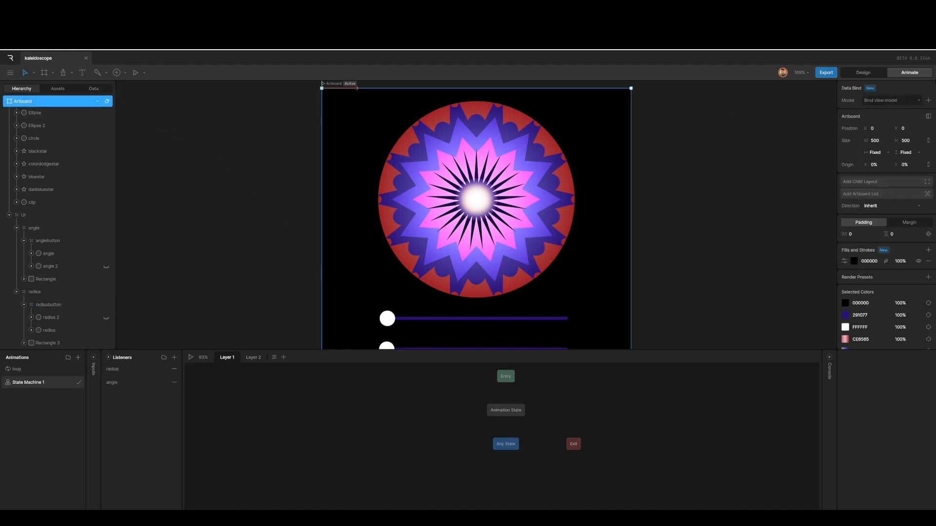
left_click(928, 100)
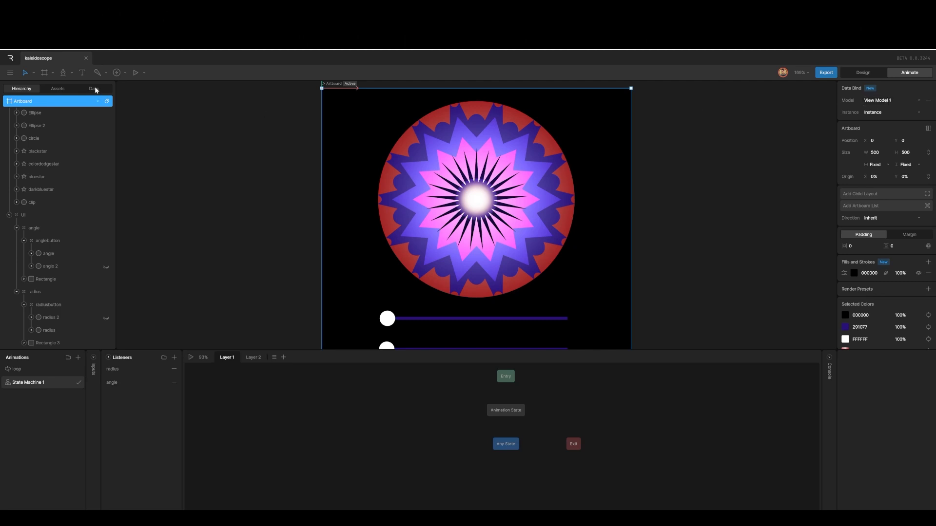
left_click(94, 88)
left_click(38, 115)
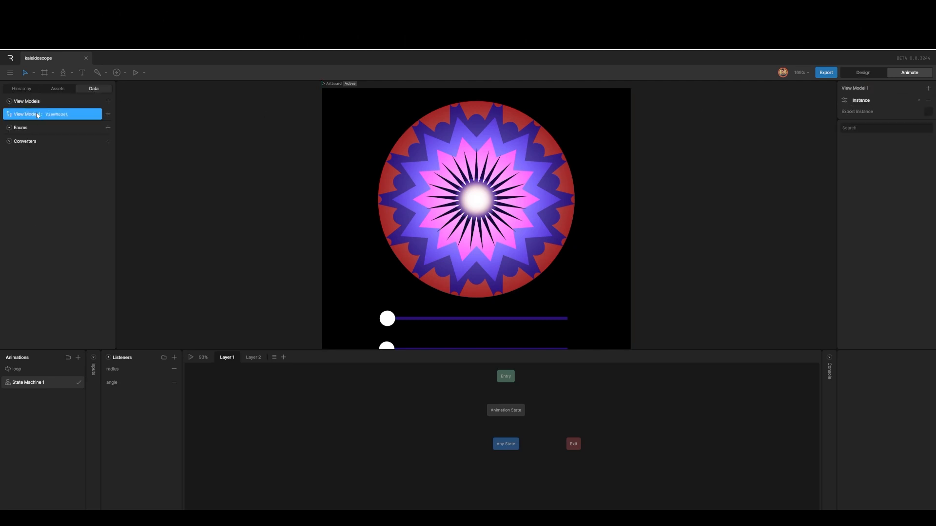
double_click(38, 115)
type("madala")
key("Return")
Add a number property named radius to the madala view model
left_click(108, 115)
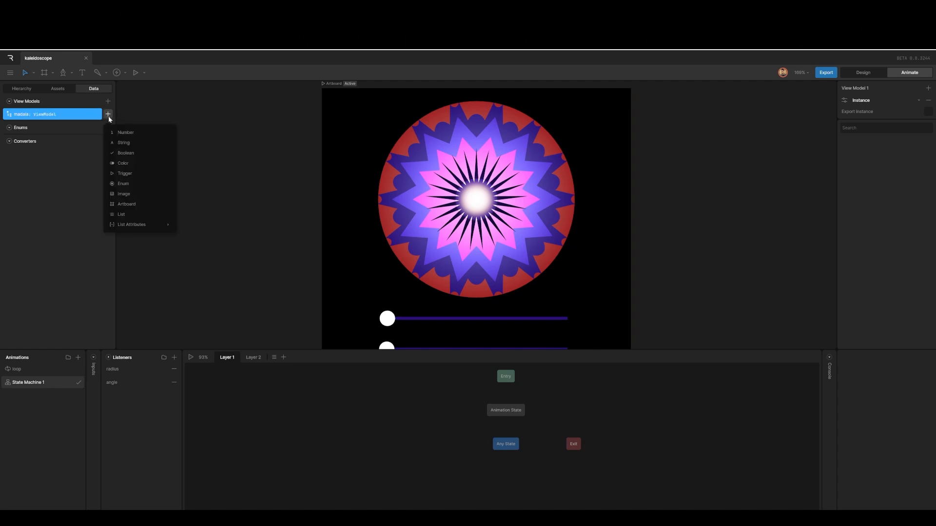
left_click(129, 132)
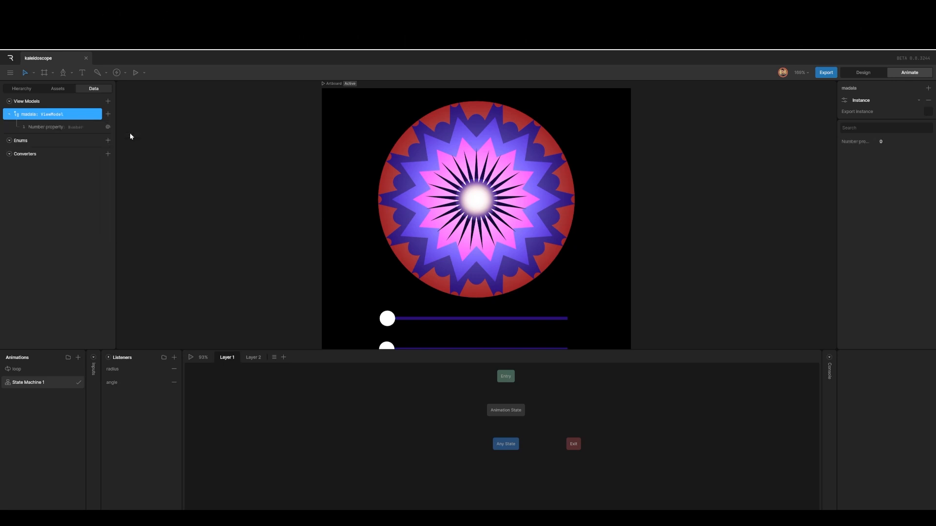
left_click(71, 130)
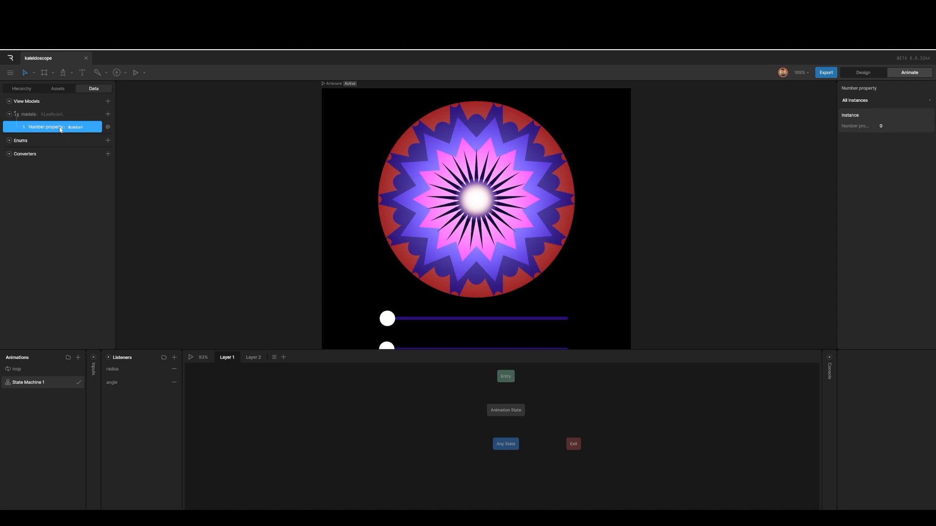
double_click(63, 130)
type("radius")
key("Return")
Add a second number property named angle to the madala view model
left_click(108, 114)
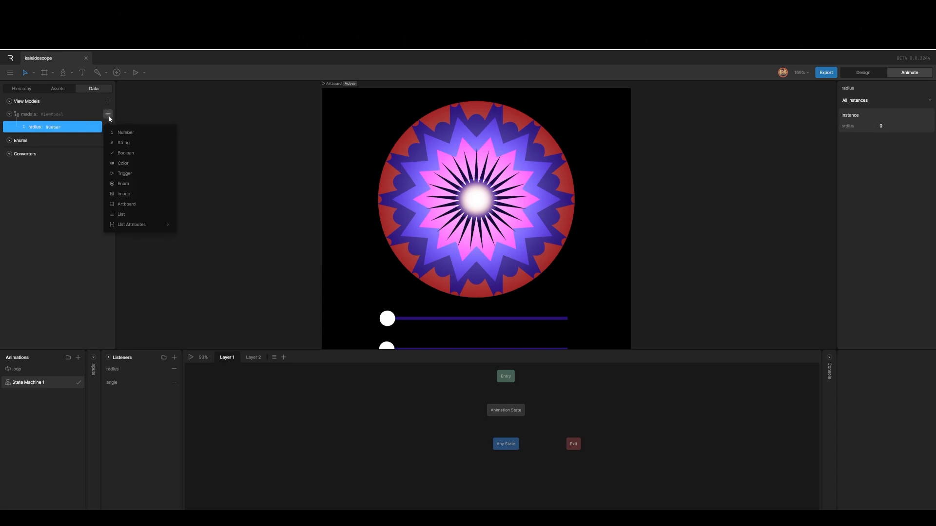
left_click(121, 132)
double_click(43, 143)
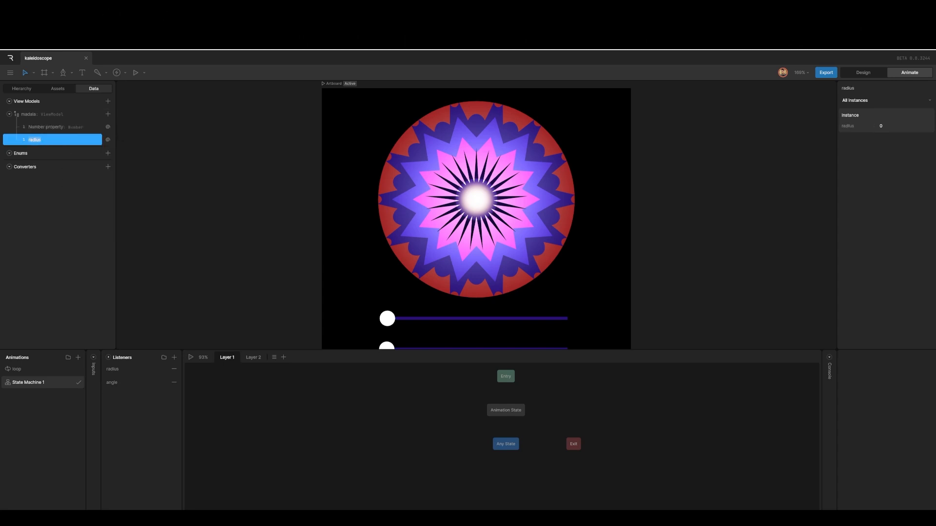
double_click(44, 128)
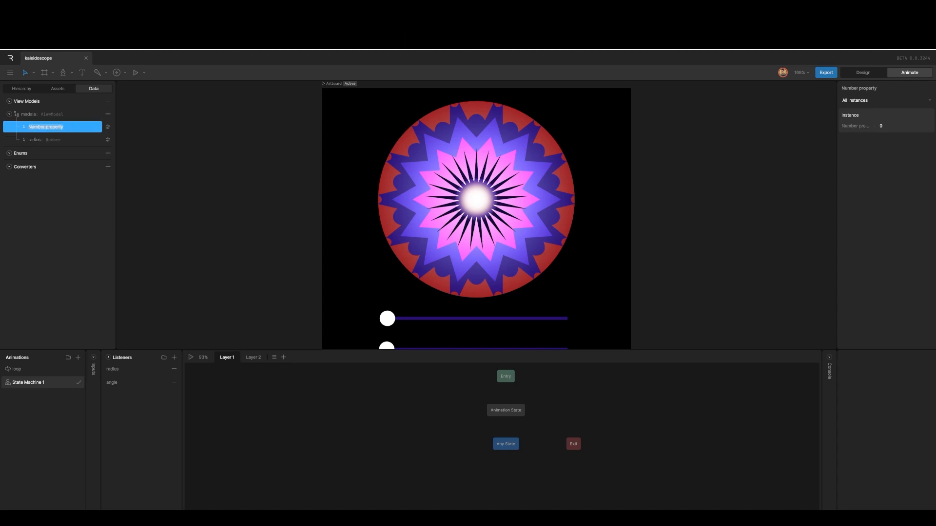
type("angle")
left_click(261, 198)
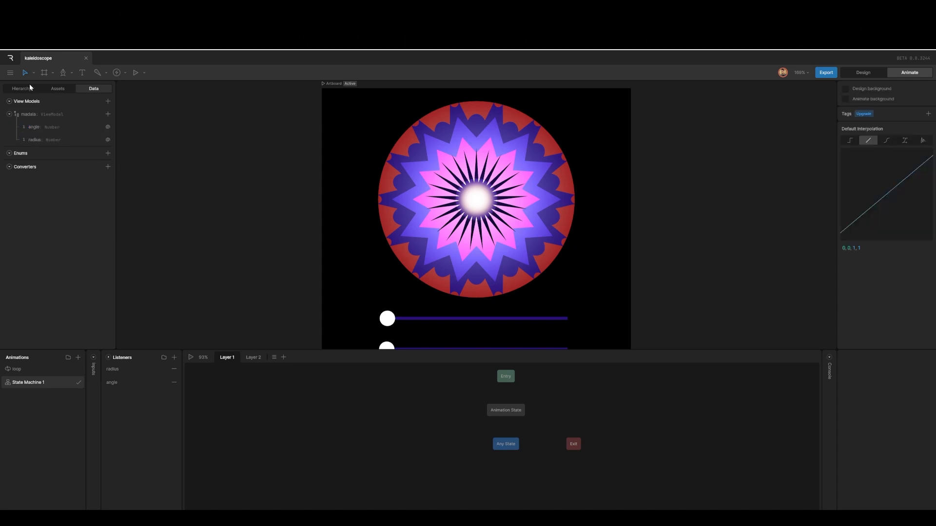
Adjust the corner radius of the blackstar shape in the madala group
left_click(27, 87)
left_click(49, 114)
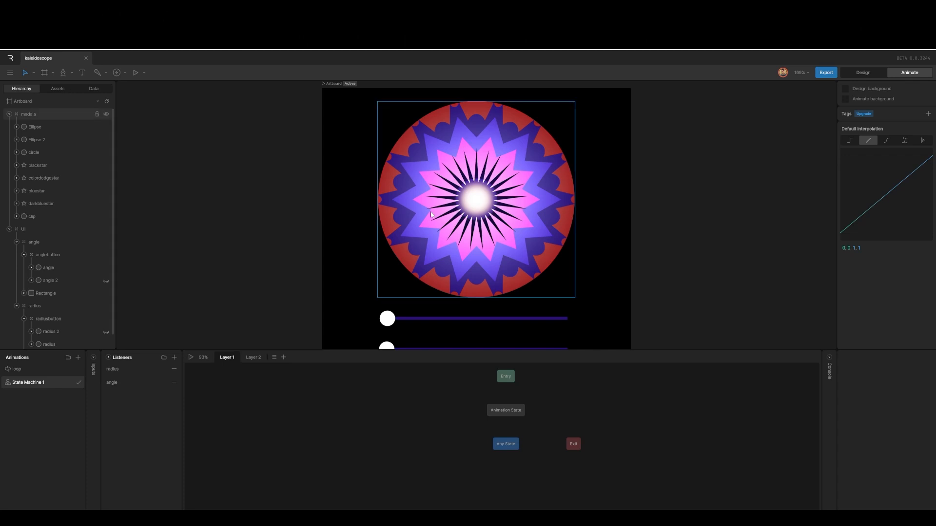
left_click(37, 165)
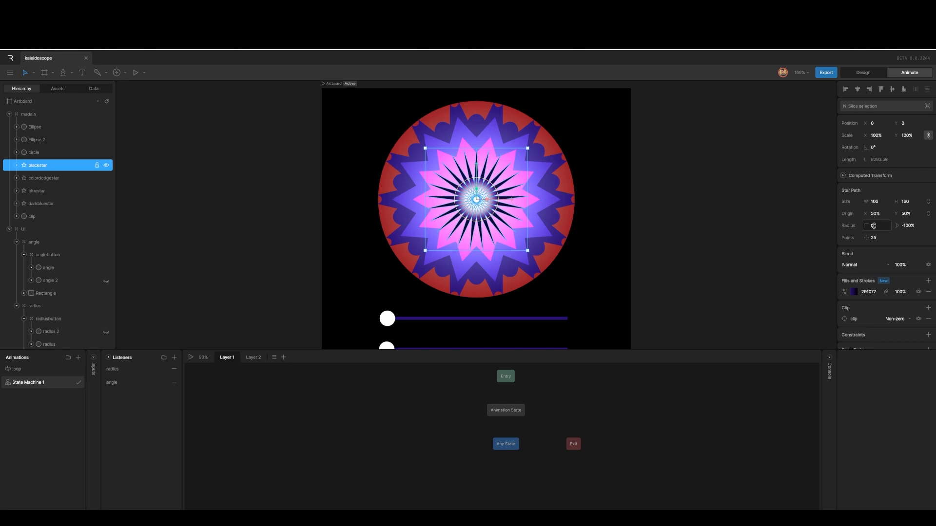
left_click_drag(874, 225, 880, 227)
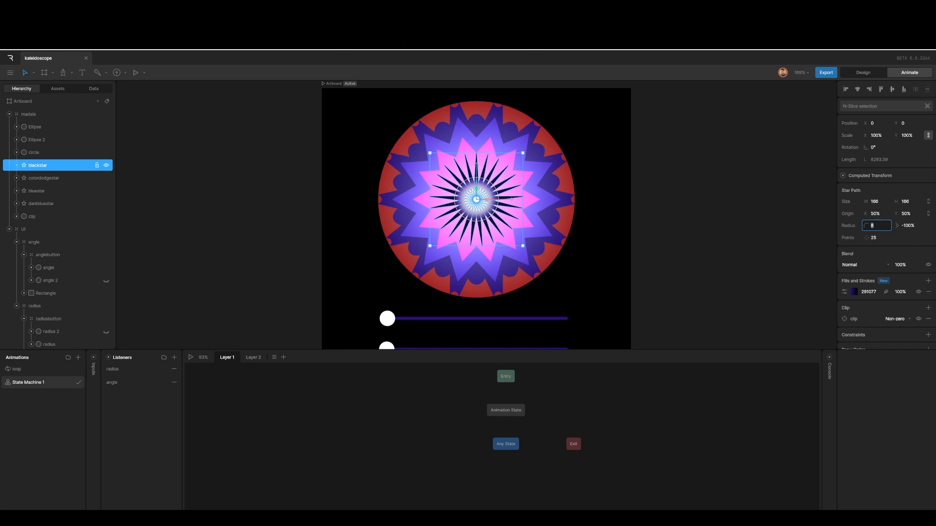
Change colordodgestar's corner radius to -46 and its inner radius to 243%
left_click(36, 177)
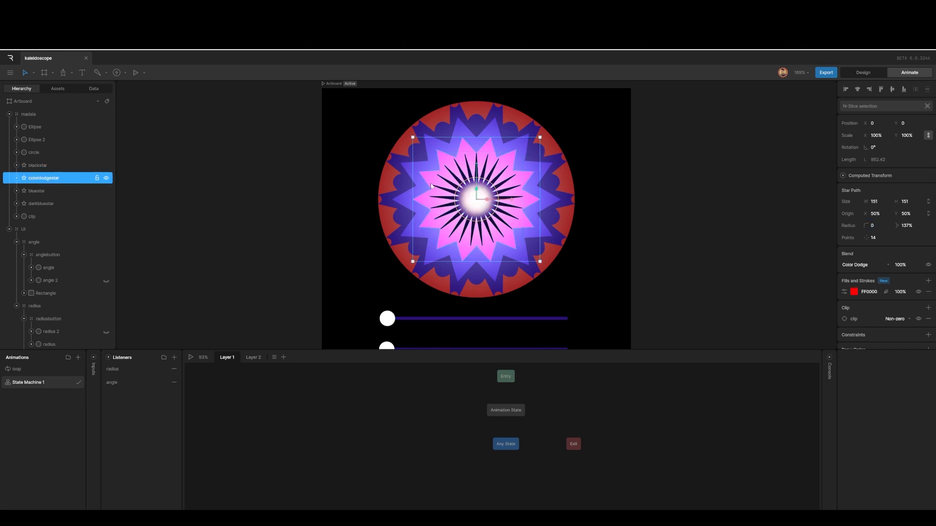
left_click_drag(873, 226, 910, 225)
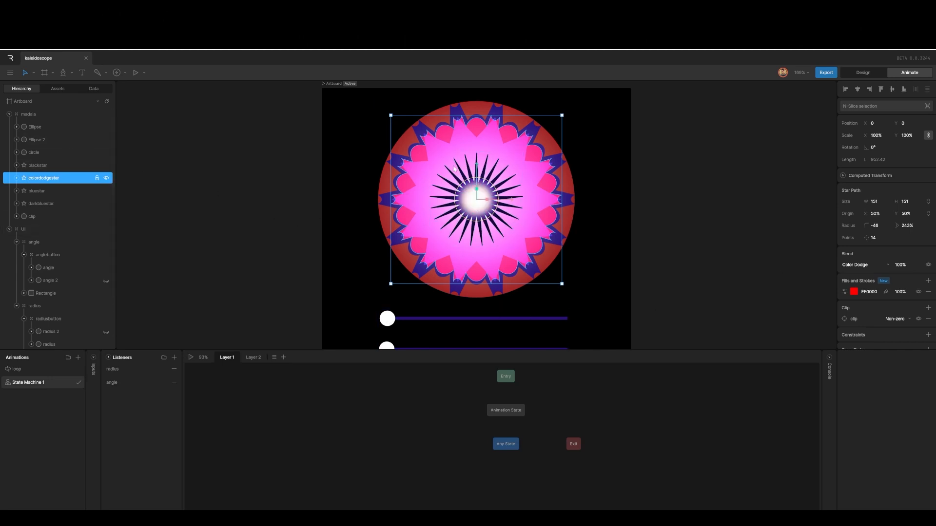
left_click(47, 167)
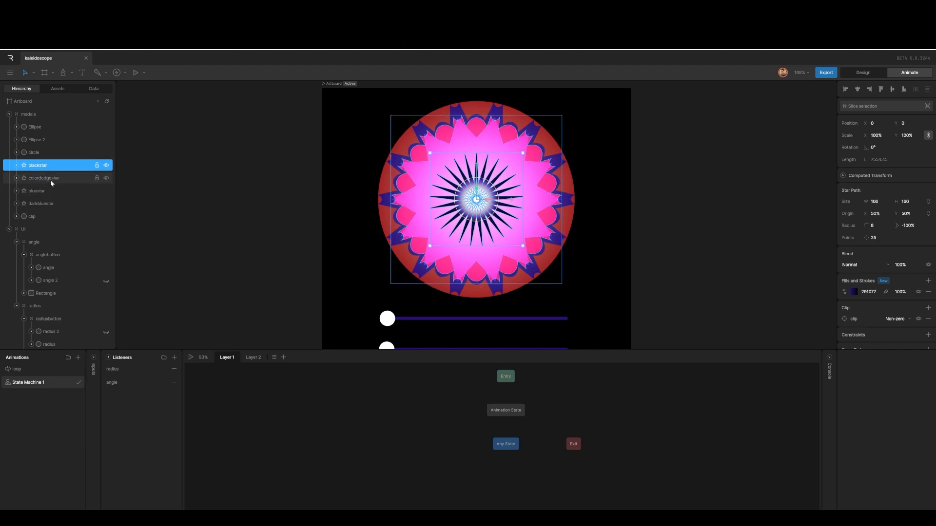
Data bind colordodgestar's corner radius to the madala view model's radius property
left_click(50, 182)
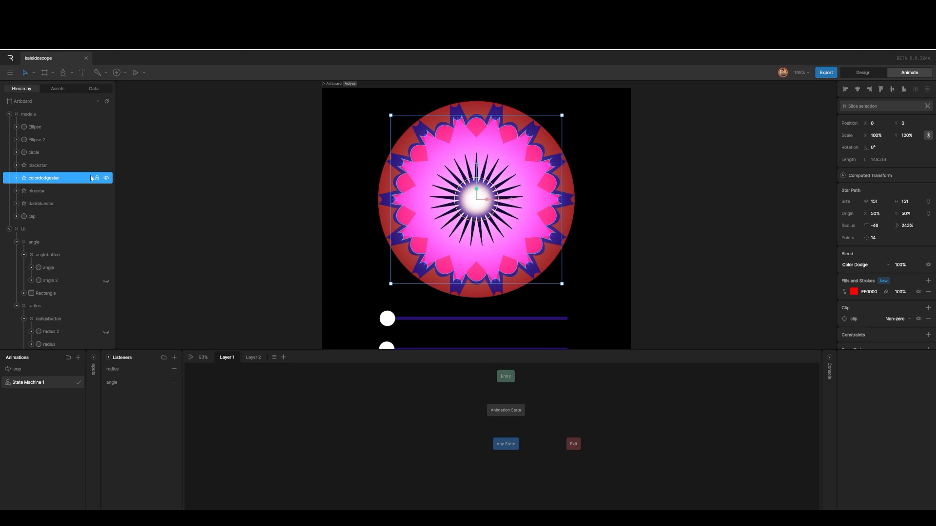
right_click(875, 225)
left_click(874, 236)
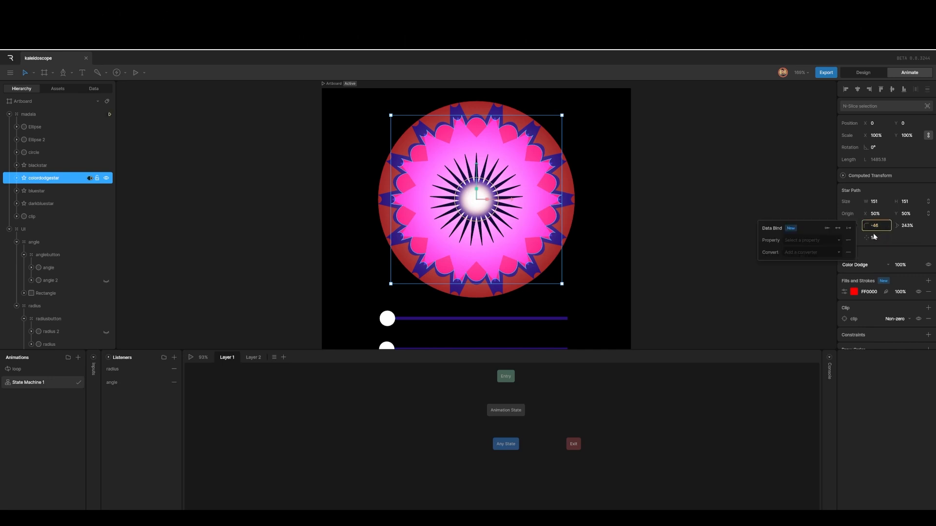
left_click(825, 240)
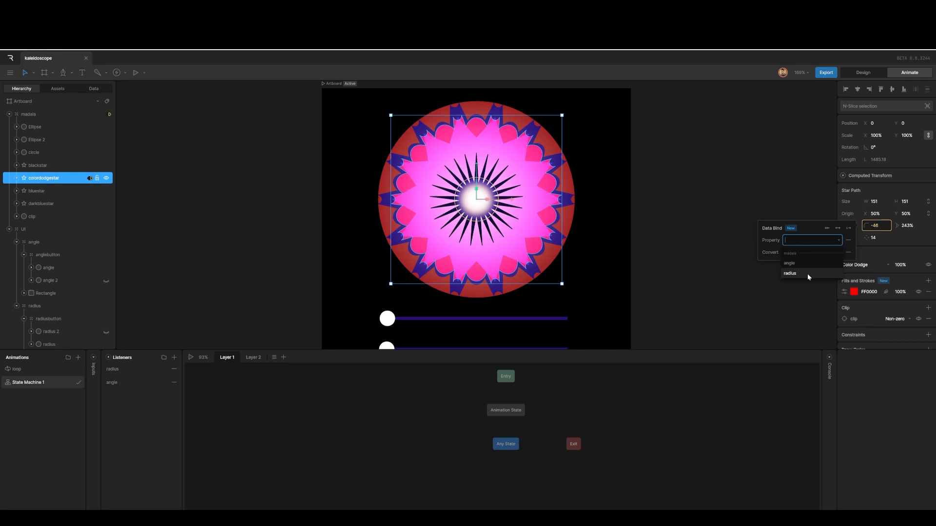
left_click(807, 274)
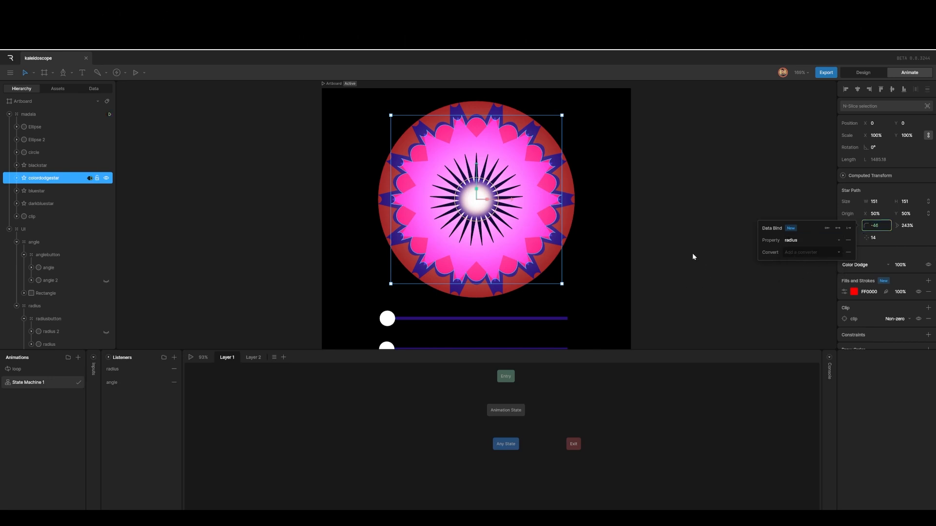
Data bind bluestar's corner radius to the madala view model's radius property
left_click(36, 191)
left_click(36, 192)
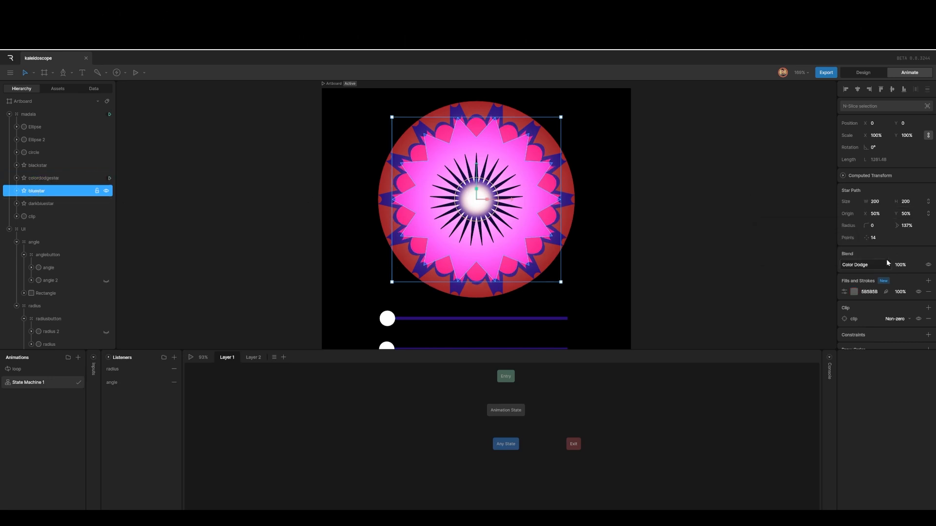
right_click(875, 226)
left_click(892, 230)
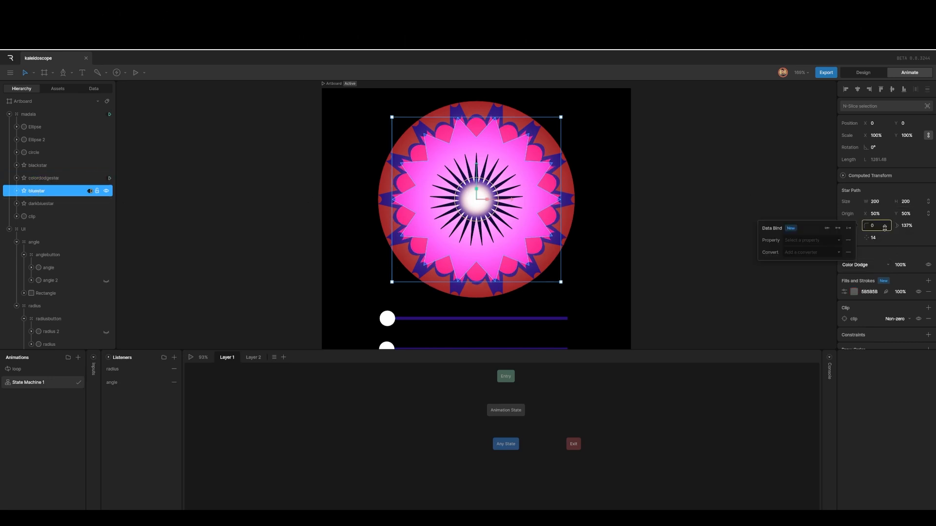
left_click(807, 245)
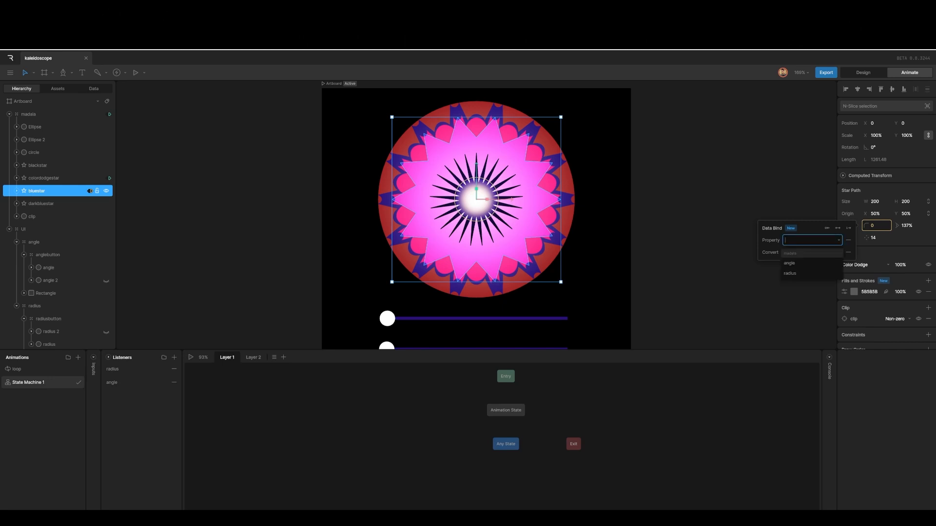
left_click(800, 273)
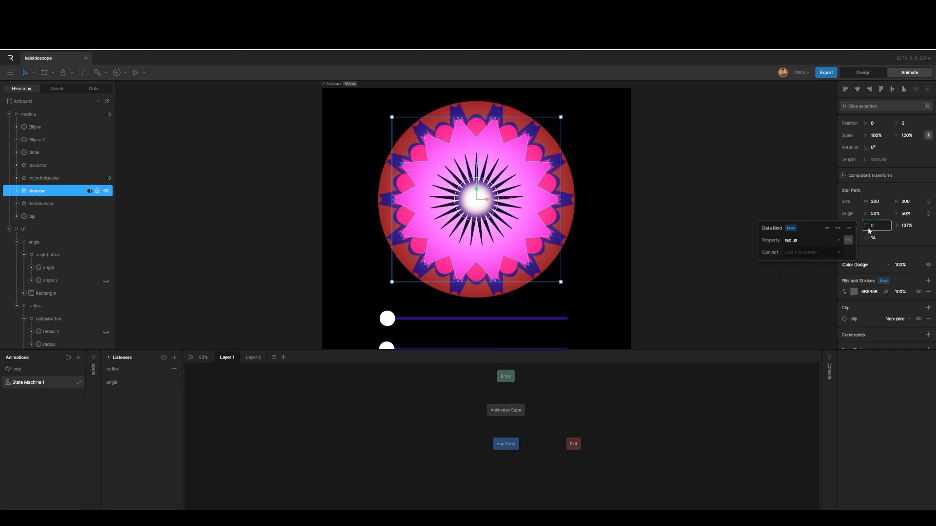
Data bind bluestar's inner radius percentage to the view model's angle property
right_click(910, 224)
left_click(902, 233)
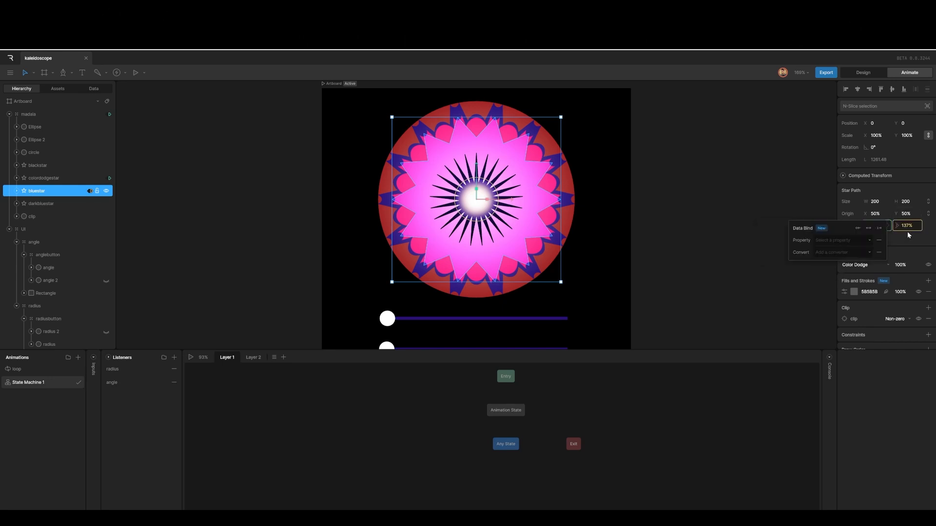
left_click(844, 243)
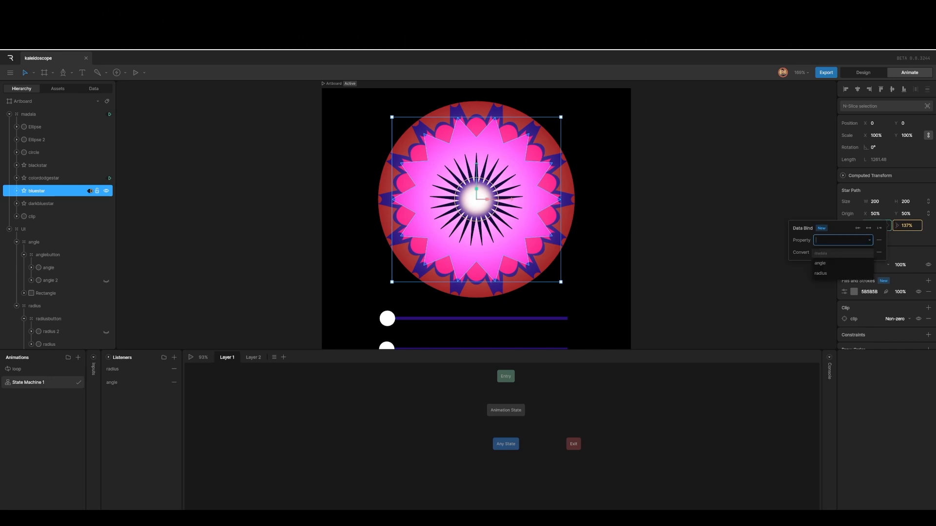
left_click(834, 266)
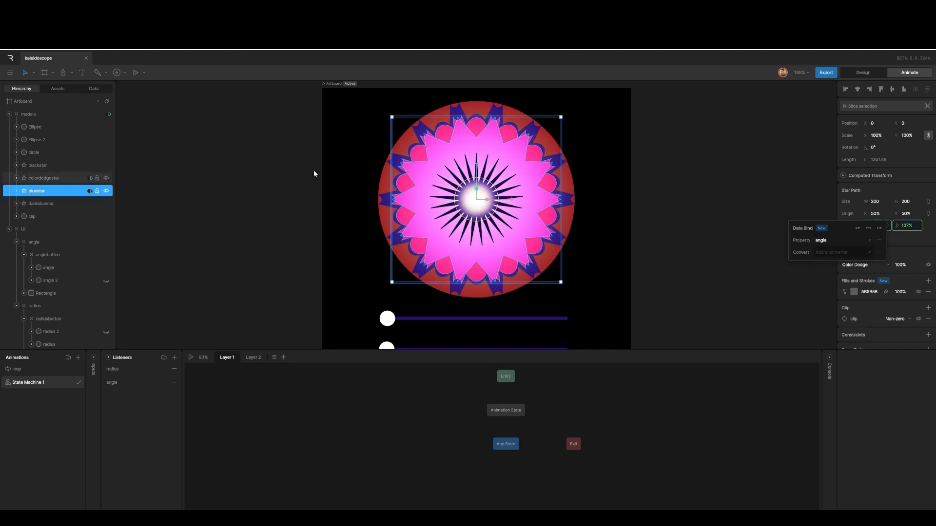
Data bind darkbluestar's corner radius to the madala view model's radius property
left_click(48, 204)
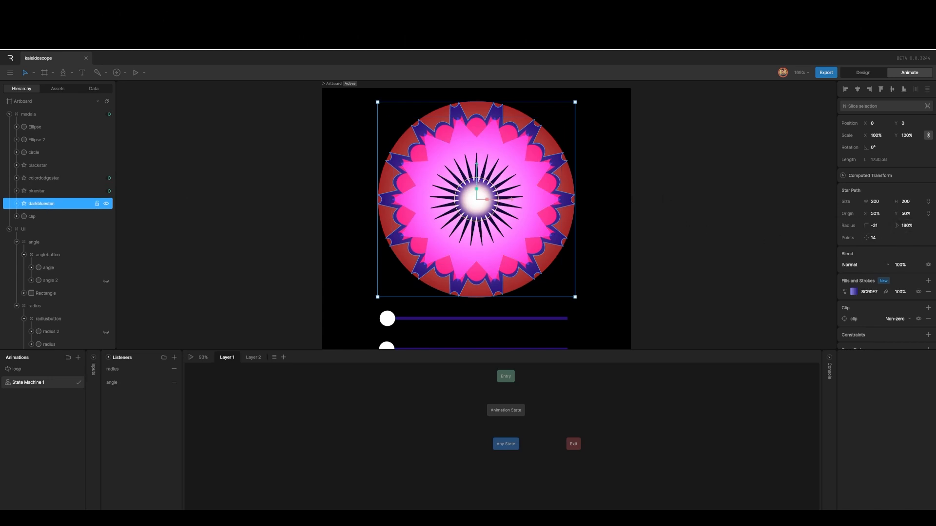
right_click(877, 227)
left_click(882, 234)
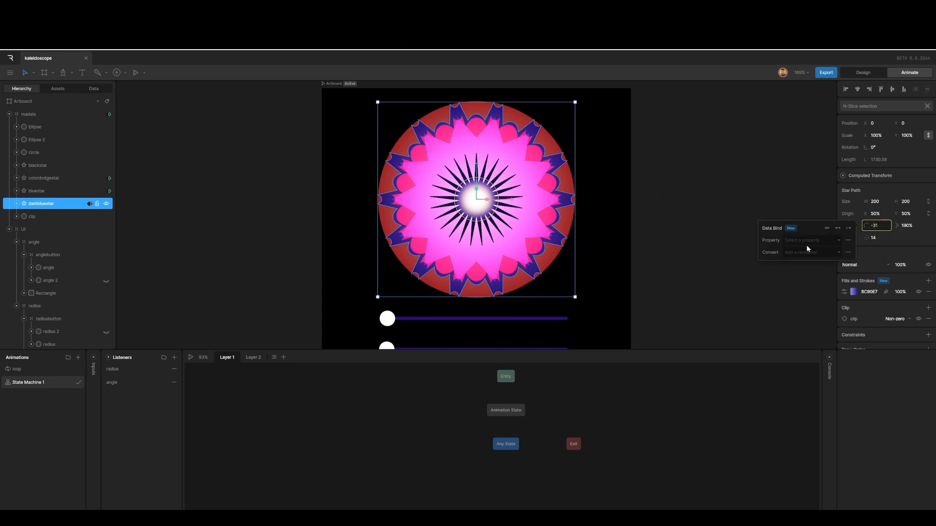
left_click(806, 241)
left_click(806, 272)
Data bind darkbluestar's inner radius percentage to the view model's angle property
right_click(908, 225)
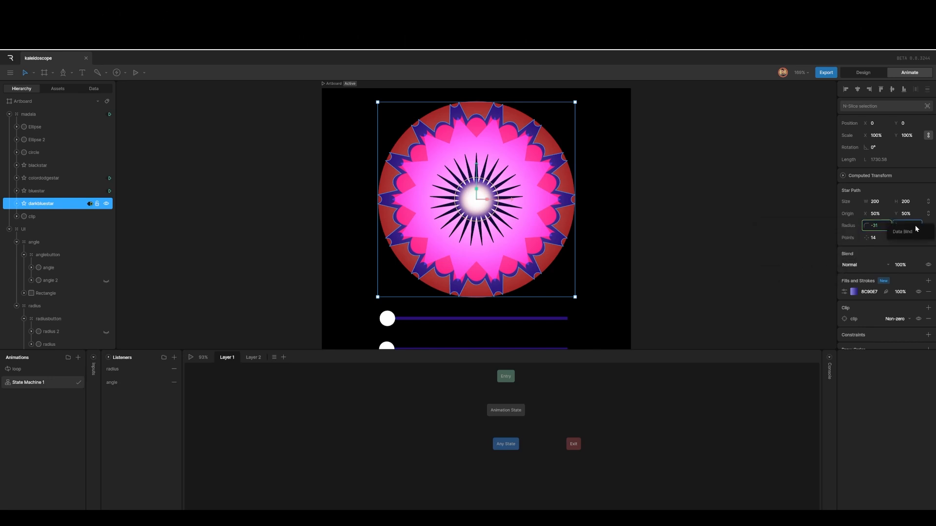
left_click(914, 235)
left_click(833, 240)
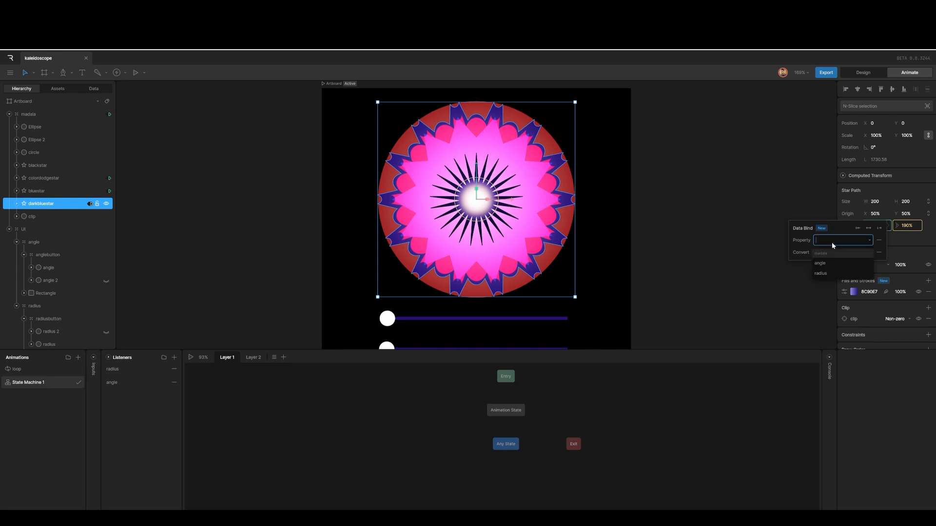
left_click(813, 261)
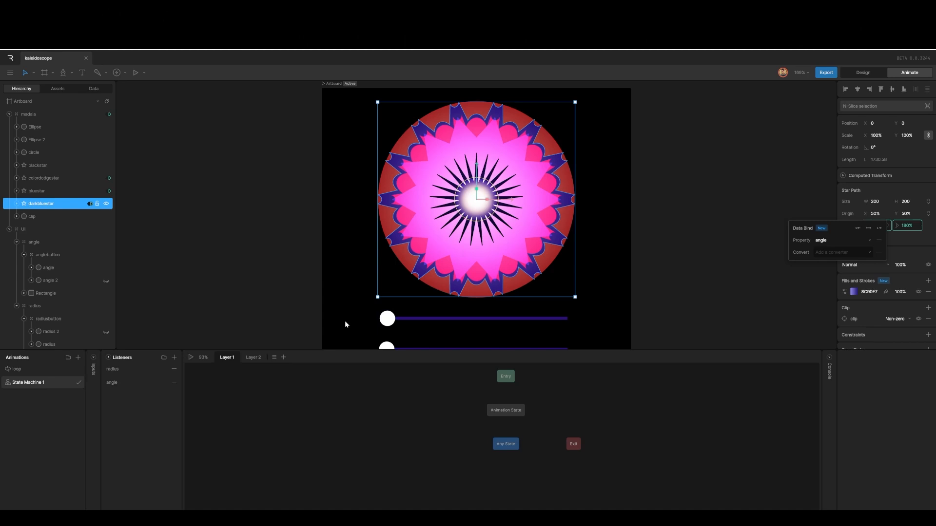
Preview State Machine 1, try moving the upper slider's handle, and stop playback
left_click(191, 357)
scroll(368, 284, "down", 2)
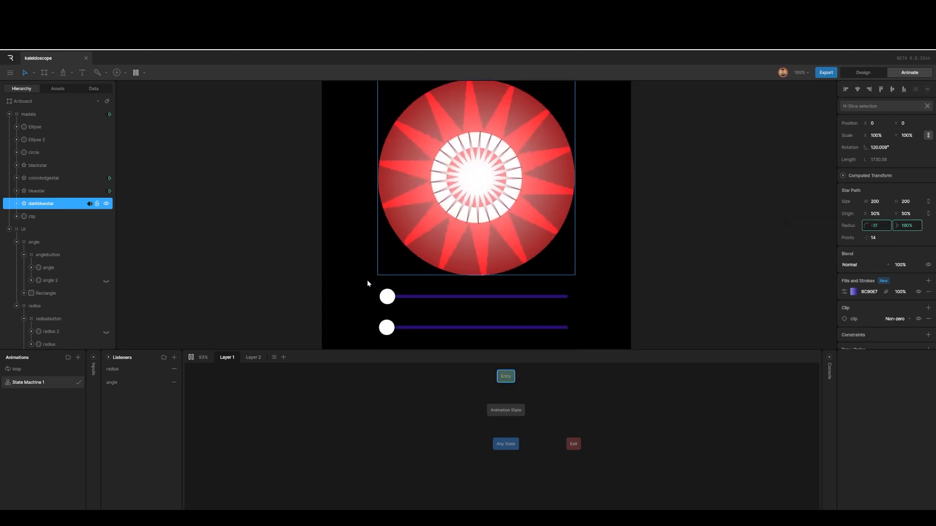
mouse_move(387, 297)
left_mouse_down()
mouse_move(576, 298)
mouse_move(372, 300)
left_mouse_up()
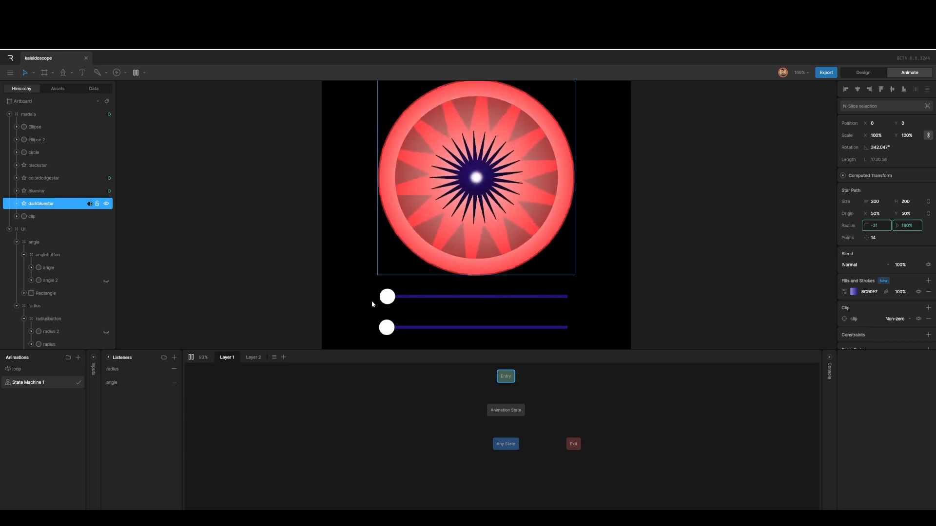
left_click(191, 358)
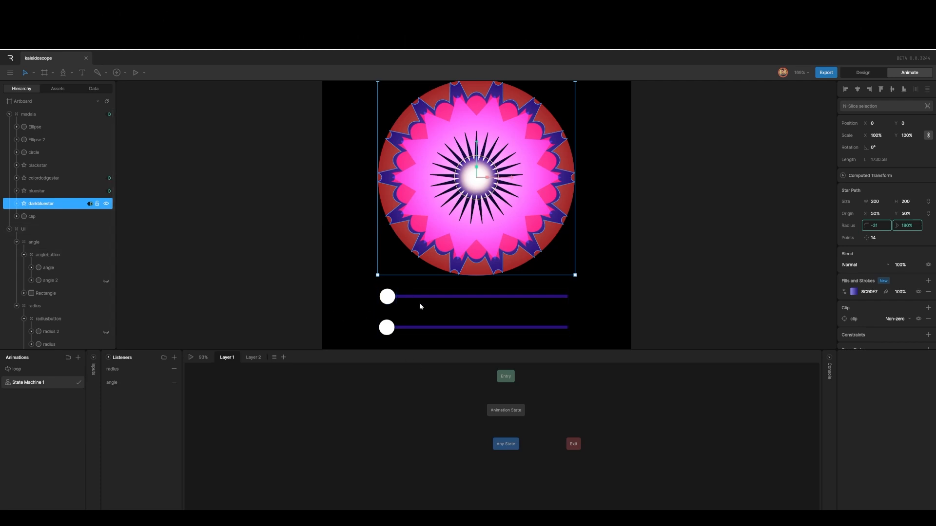
Data bind anglebutton's X position to the angle property, with the binding direction going from the button to the view model
left_click(55, 255)
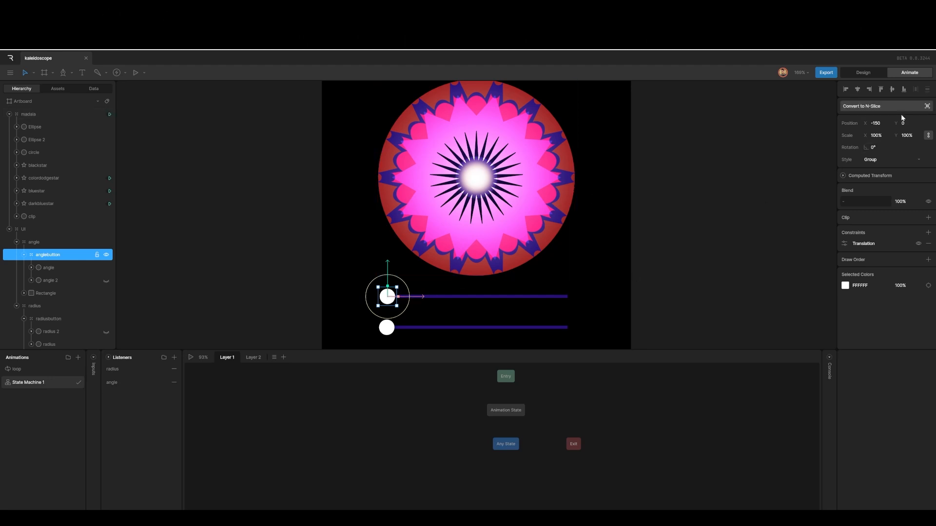
right_click(878, 123)
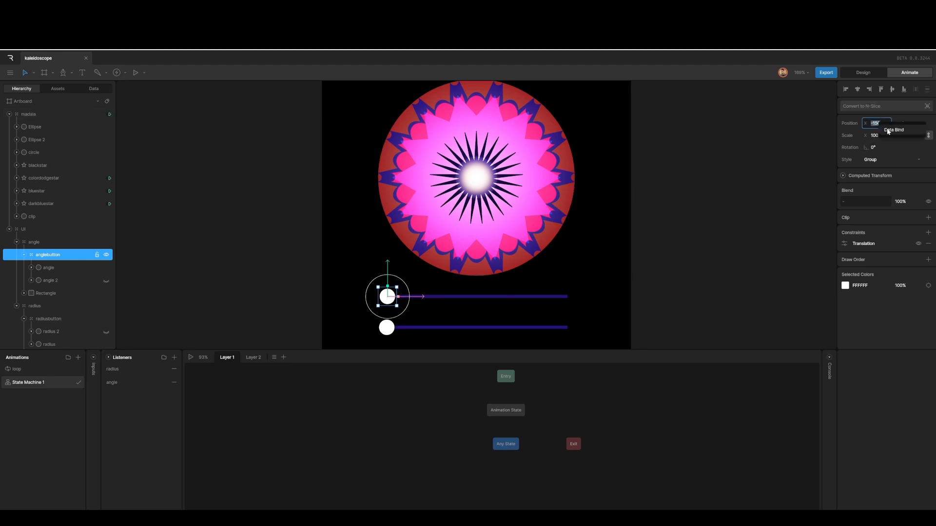
left_click(897, 130)
left_click(823, 138)
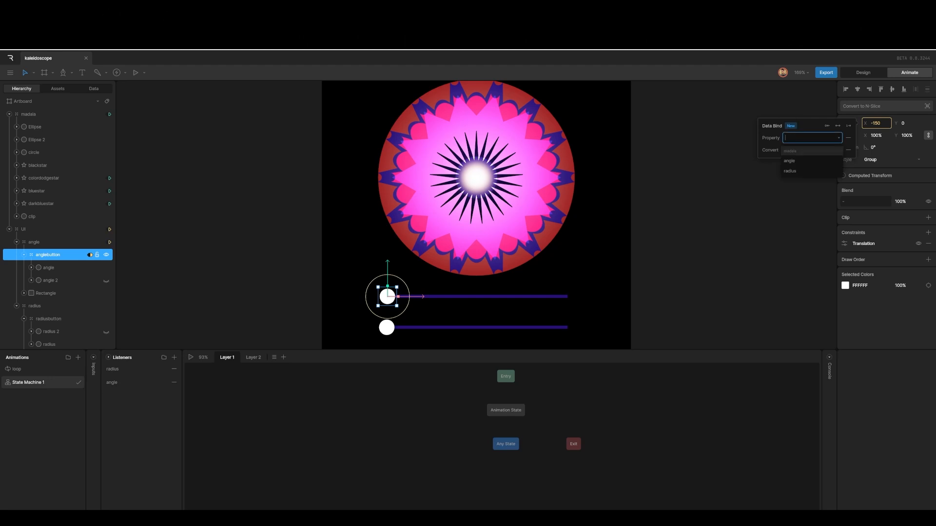
left_click(810, 162)
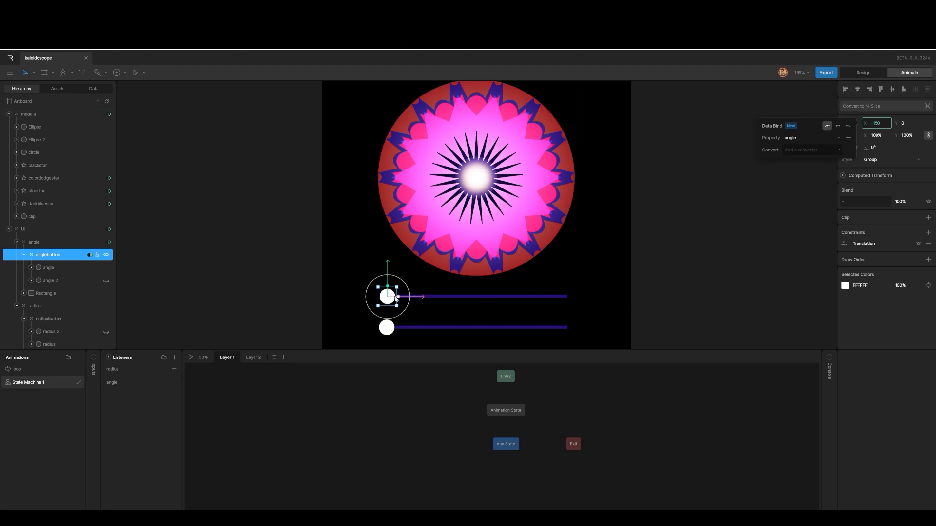
Play the state machine to test how anglebutton's movement changes the star shapes, and stop it
left_click(190, 358)
left_click_drag(386, 297, 234, 324)
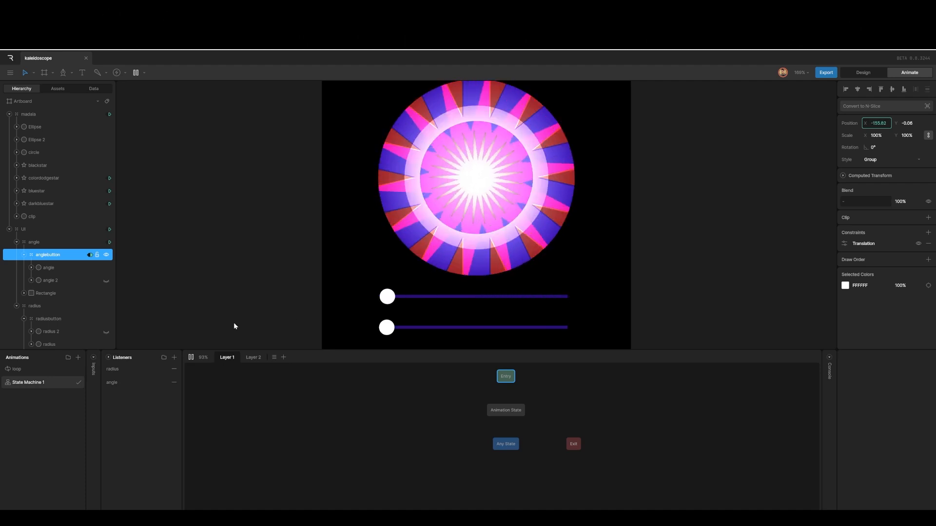
left_click(191, 357)
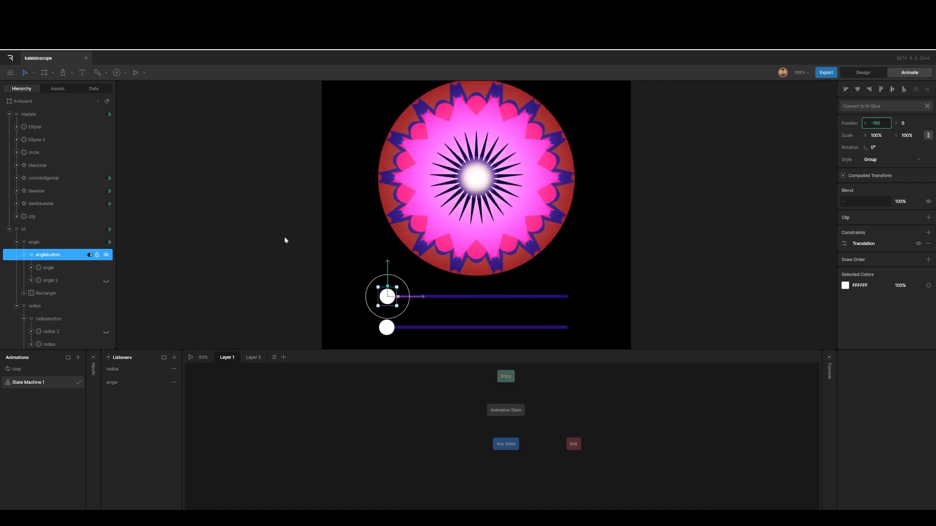
Data bind radiusbutton's X position to the radius property, with the binding direction going from the button to the view model
left_click(42, 305)
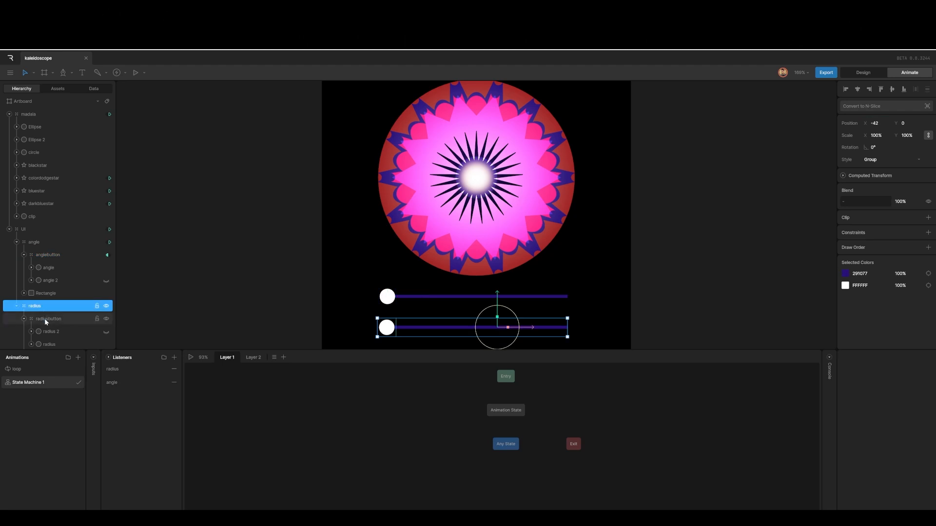
left_click(45, 320)
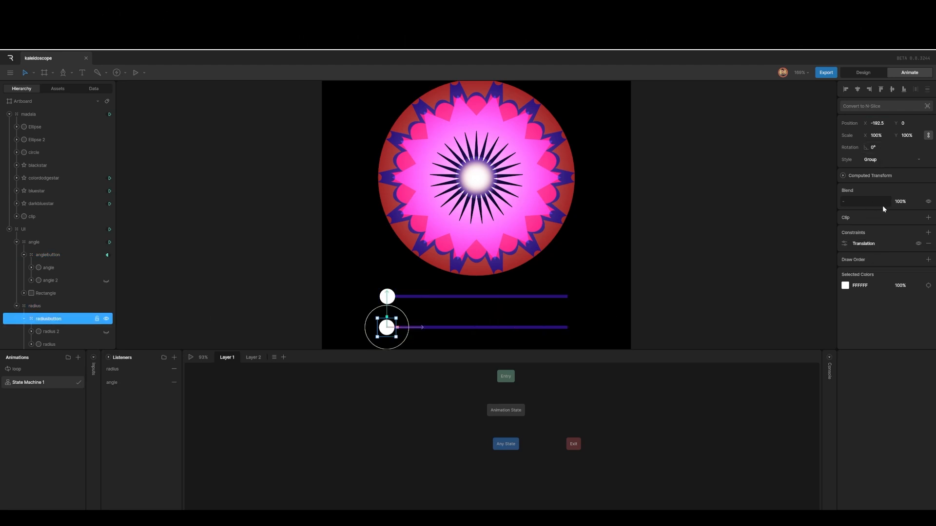
left_click(876, 123)
right_click(877, 123)
left_click(892, 129)
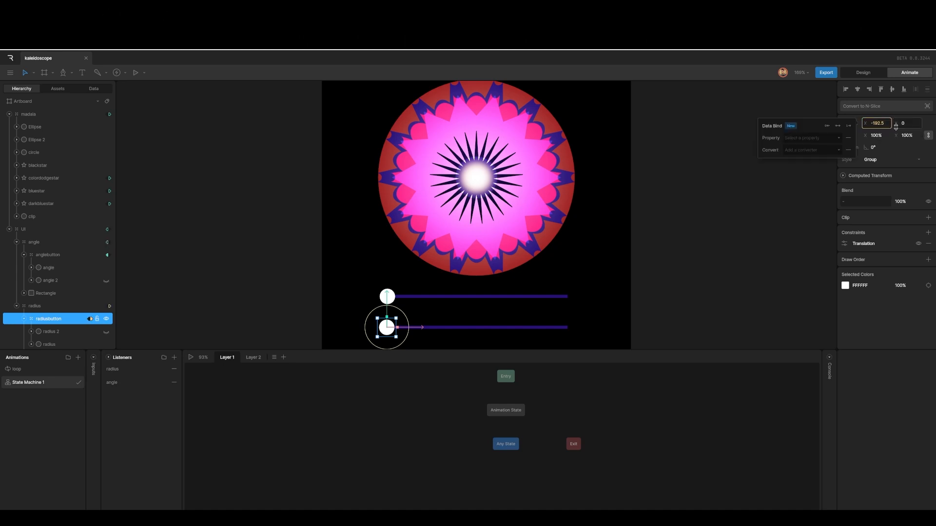
left_click(811, 137)
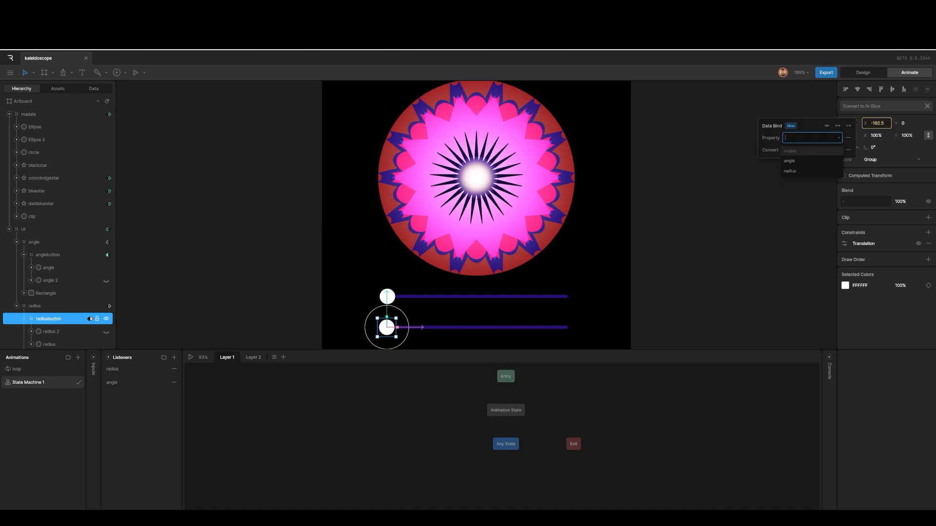
left_click(814, 170)
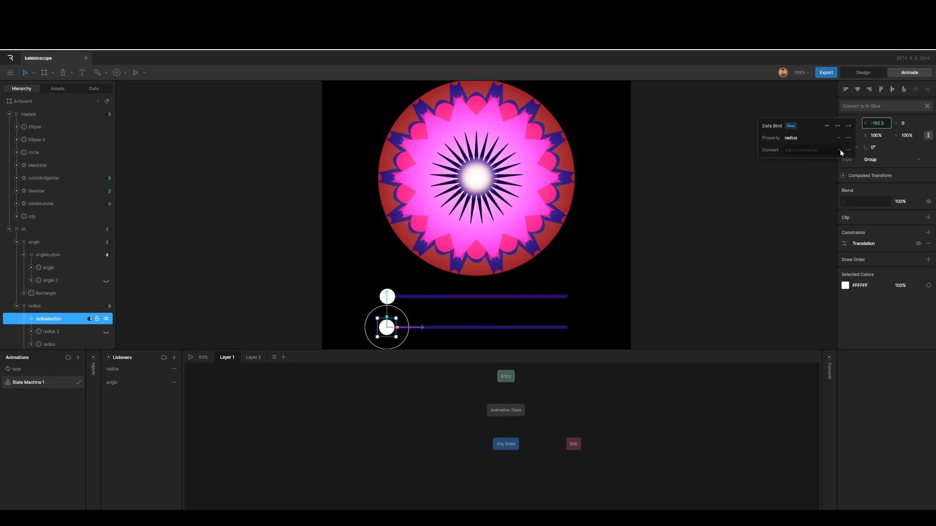
left_click(828, 126)
Play the state machine, test both the radius and angle sliders on the kaleidoscope, and stop it
left_click(191, 358)
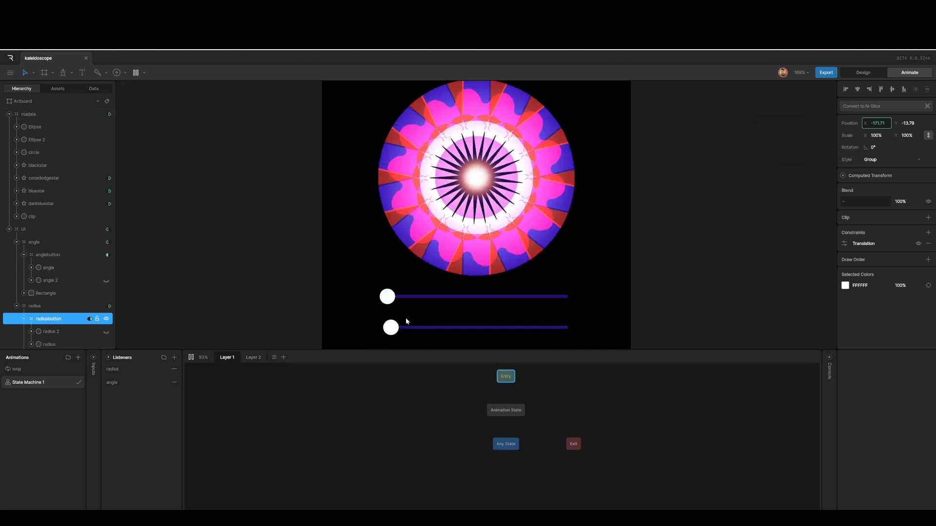
left_click_drag(387, 328, 501, 328)
left_click_drag(389, 297, 468, 326)
left_click(193, 357)
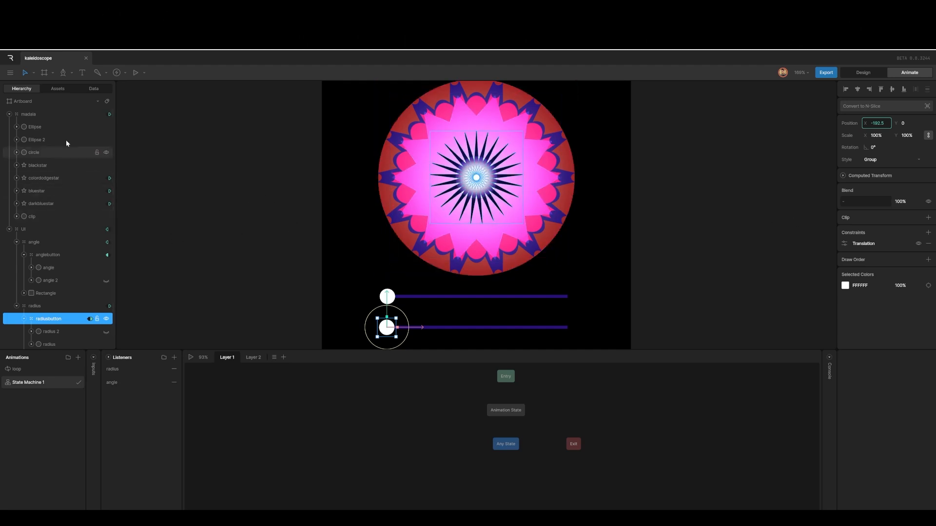
Create a numeric Calculate converter that multiplies the value by -1
left_click(94, 90)
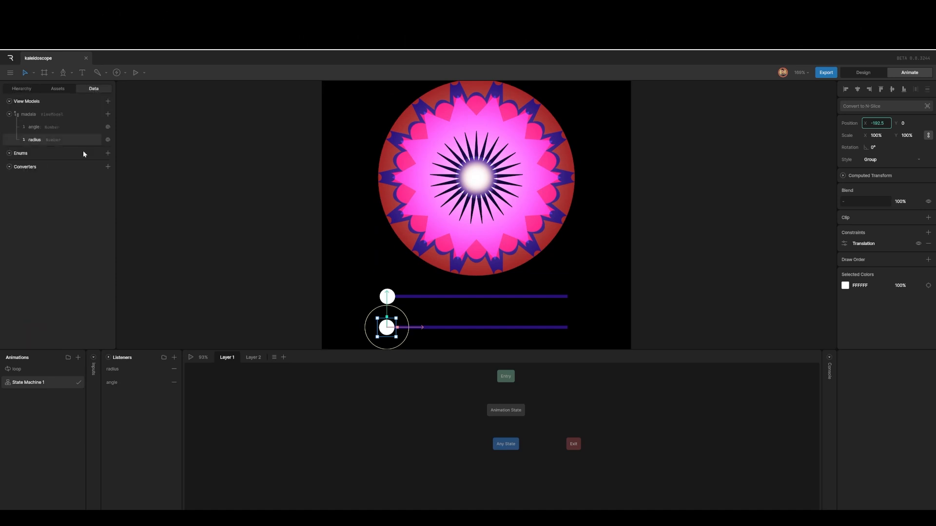
left_click(108, 167)
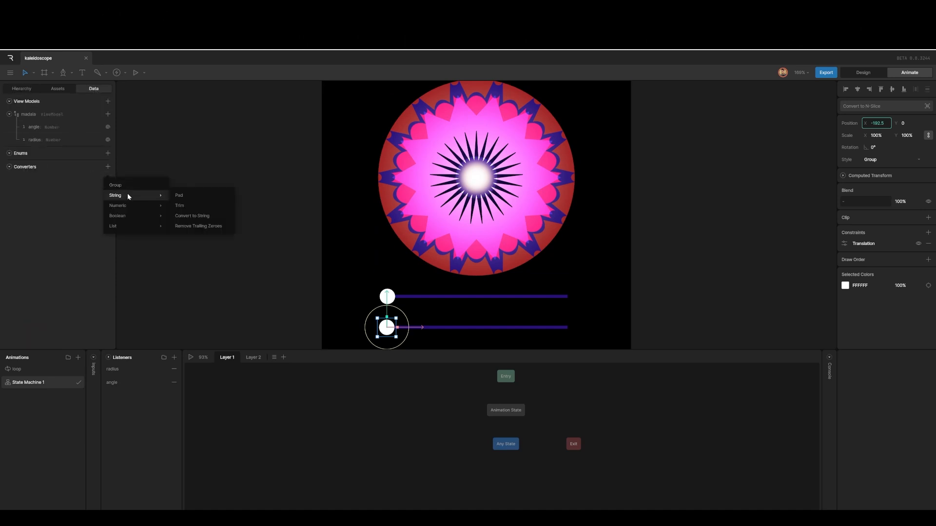
mouse_move(127, 203)
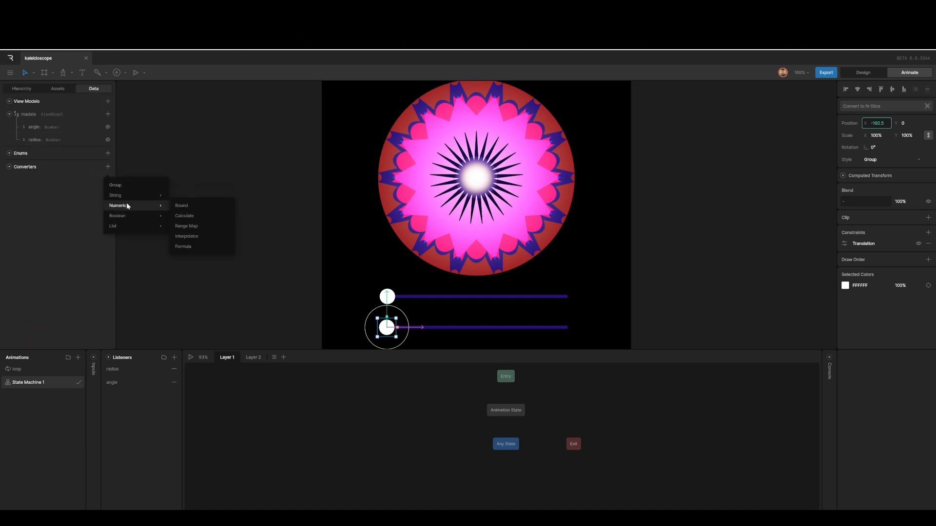
left_click(184, 215)
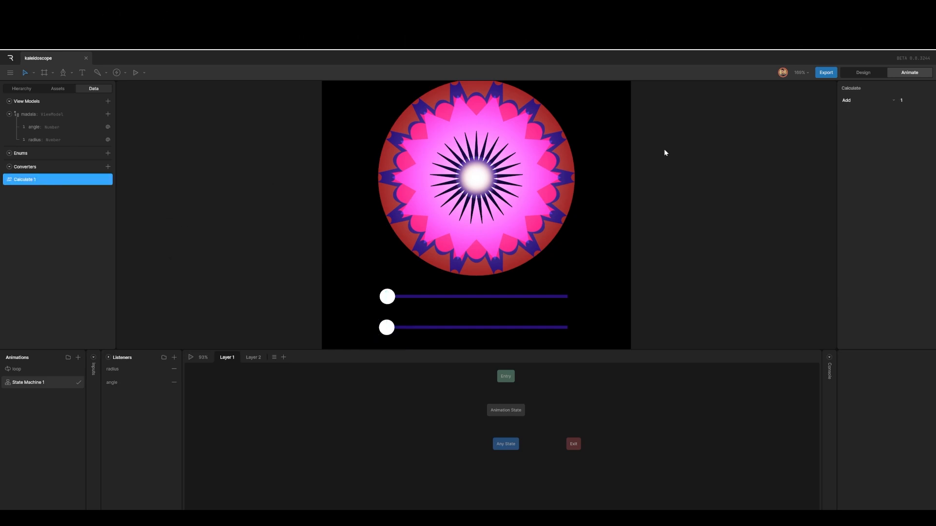
left_click(856, 97)
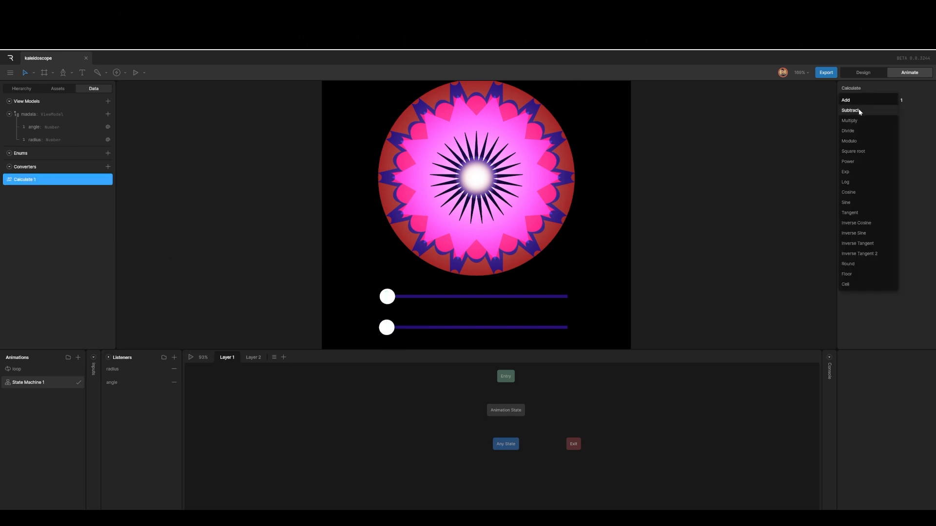
left_click(858, 118)
left_click(927, 99)
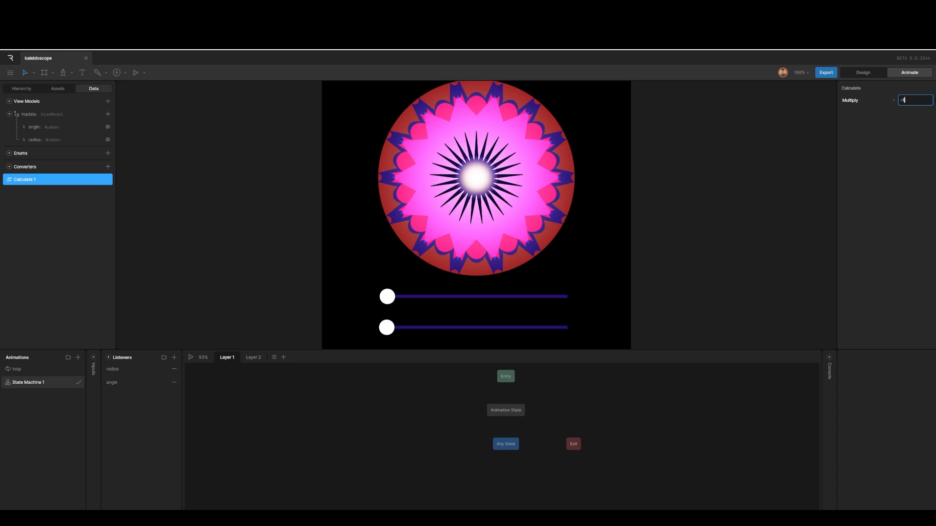
key("Return")
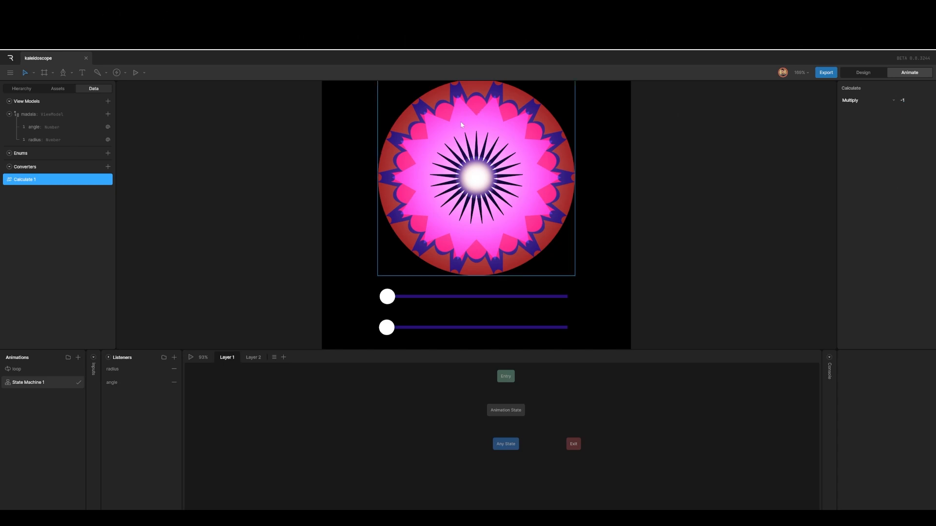
Rename the Calculate converter as invert
double_click(26, 184)
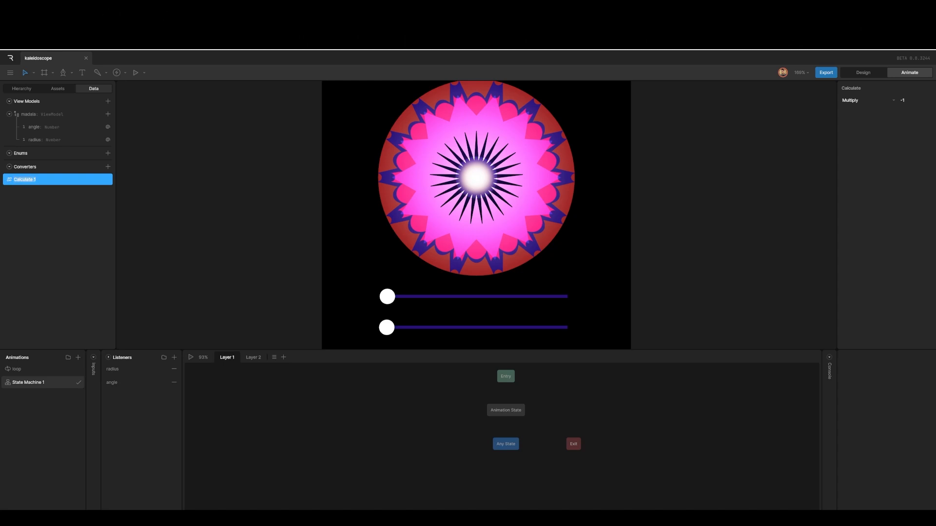
key("BackSpace")
left_click(223, 201)
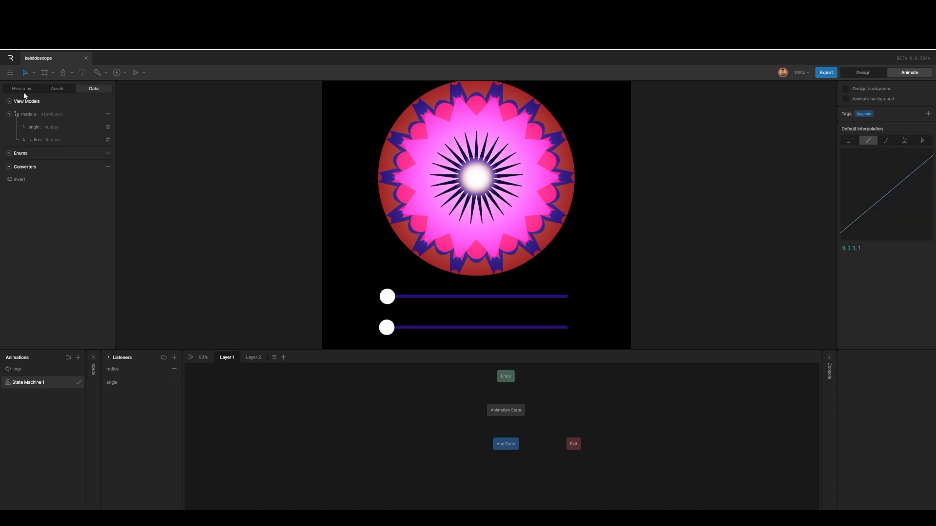
Update bluestar's radius data bind to use the invert converter
left_click(21, 88)
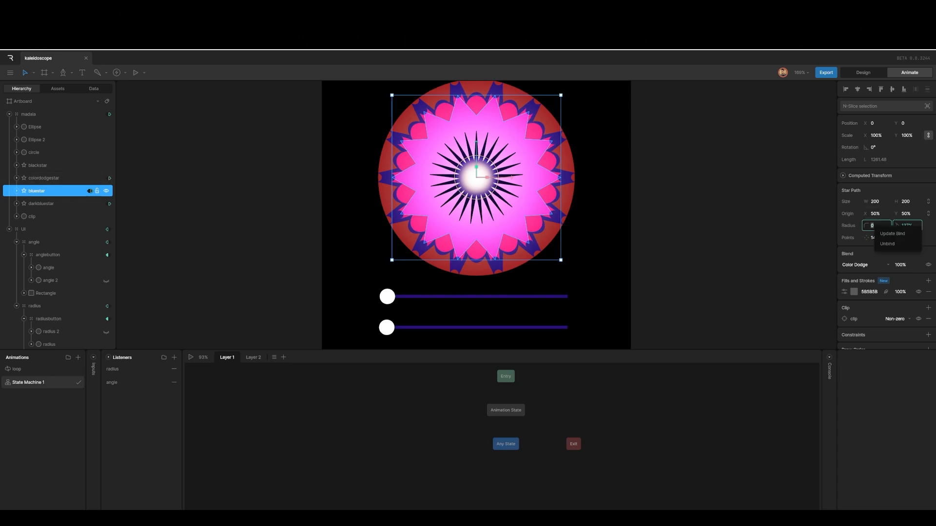
left_click(887, 234)
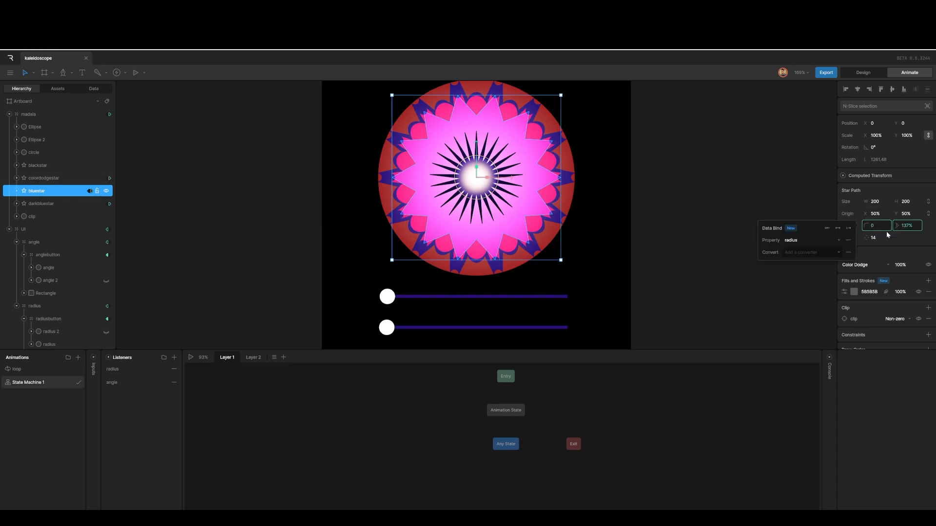
left_click(809, 252)
left_click(803, 267)
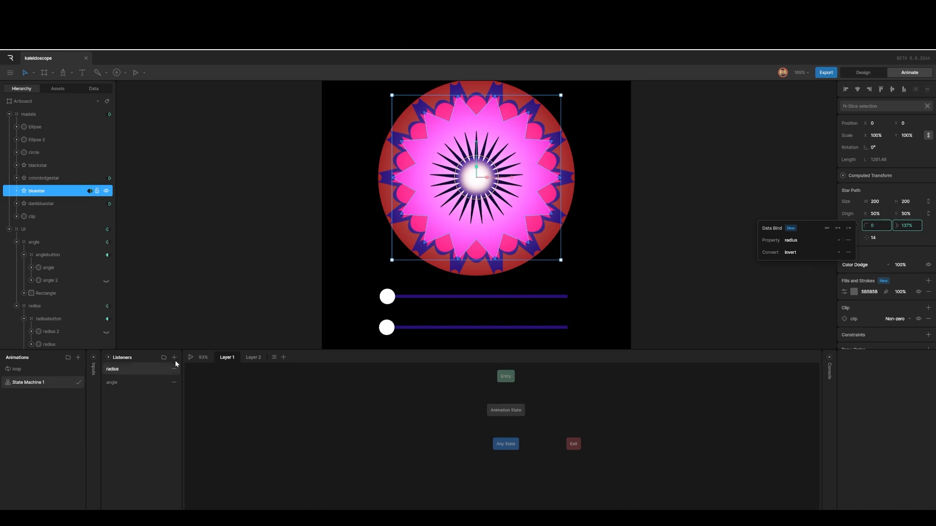
Play the state machine, test both sliders with bluestar's inverted radius, and stop it
left_click(191, 358)
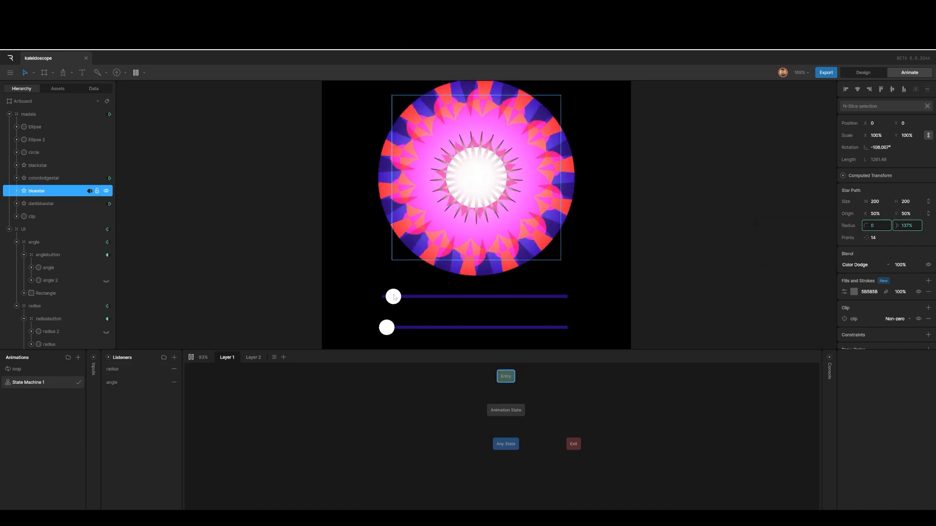
left_click_drag(388, 296, 460, 305)
left_click_drag(394, 330, 466, 322)
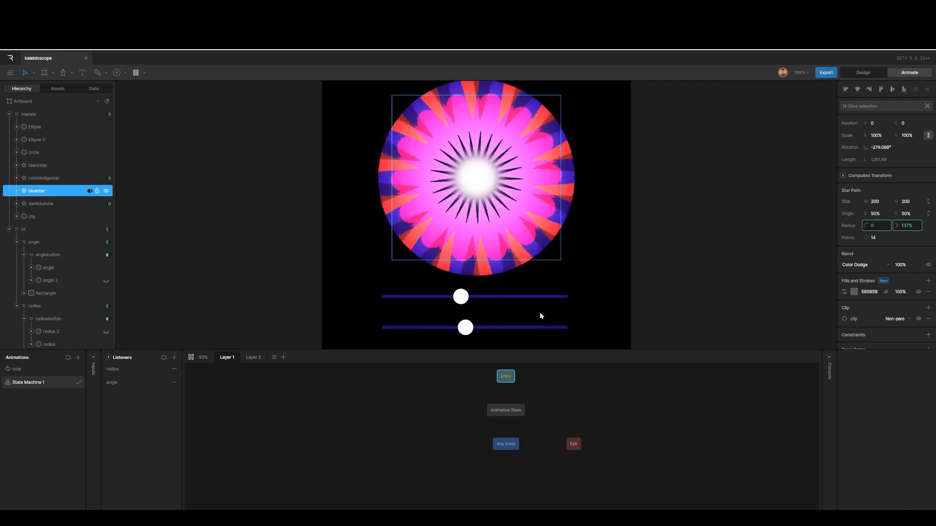
left_click(191, 357)
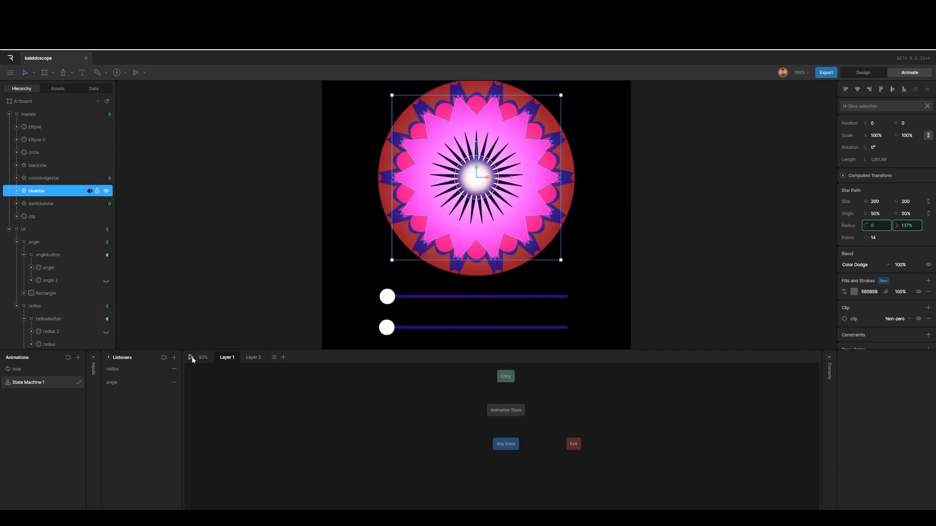
Add the invert converter to darkbluestar's radius data bind and test both sliders by playing the state machine
left_click(41, 204)
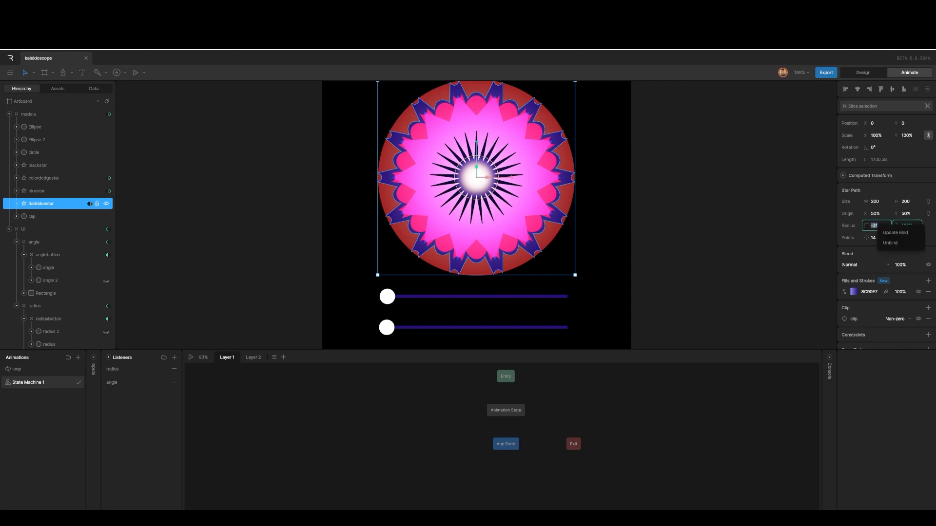
left_click(894, 233)
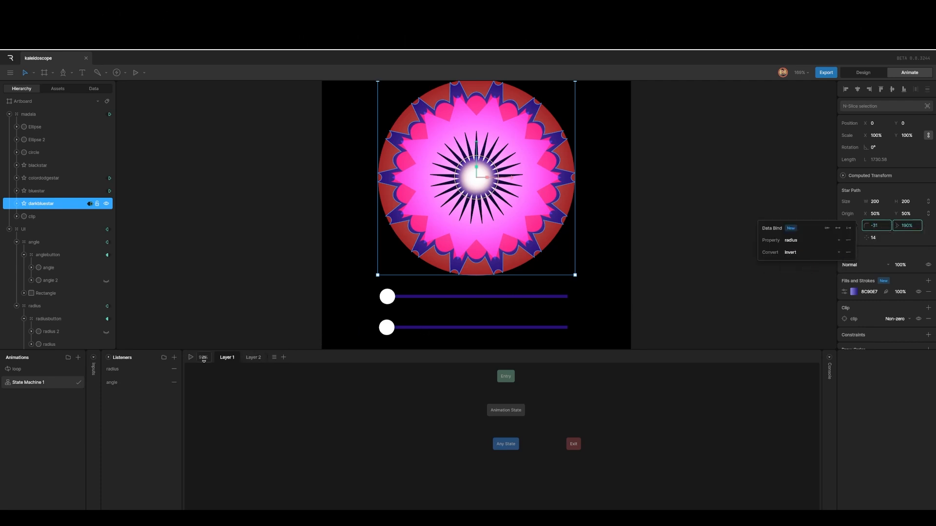
left_click(191, 358)
left_click_drag(387, 296, 510, 305)
left_click_drag(386, 328, 543, 327)
left_click(192, 358)
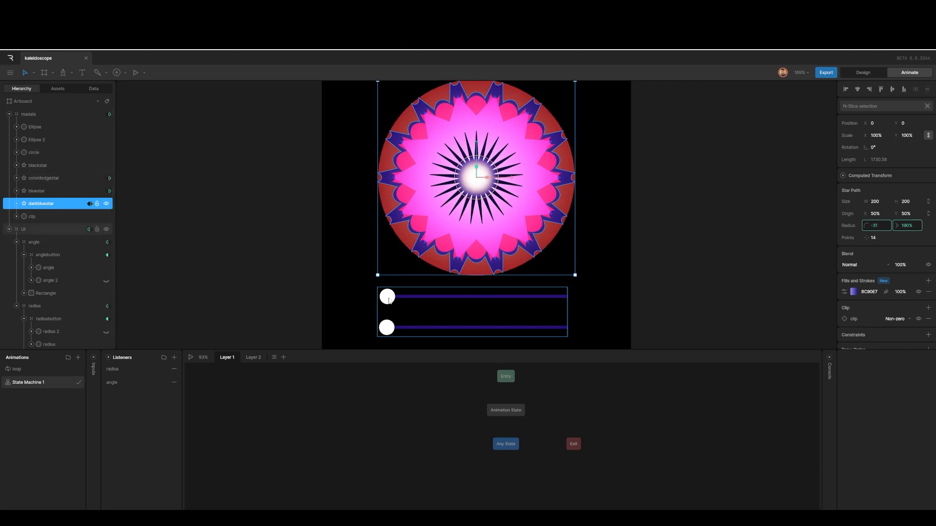
Play the state machine, move the upper slider partway, examine bluestar's radius and percentage values, and stop it
left_click(191, 358)
left_click_drag(388, 296, 493, 295)
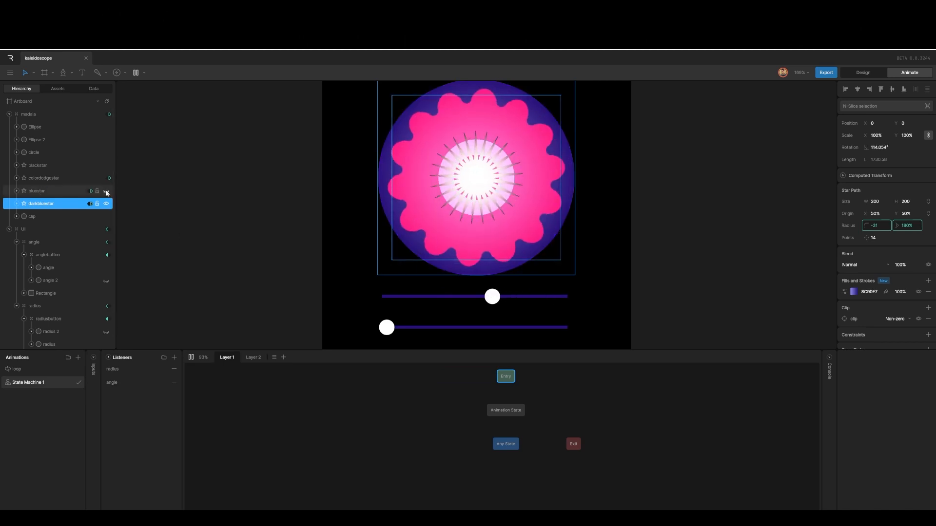
left_click(38, 190)
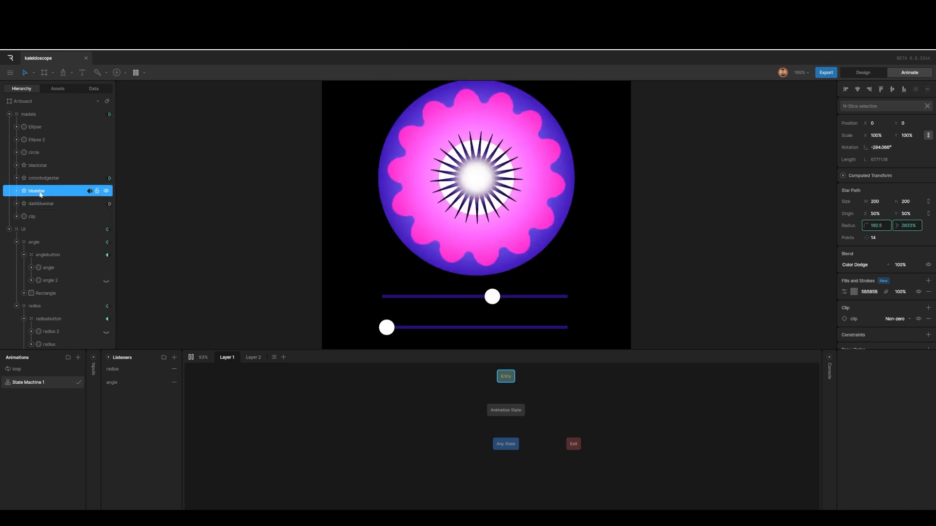
left_click(192, 358)
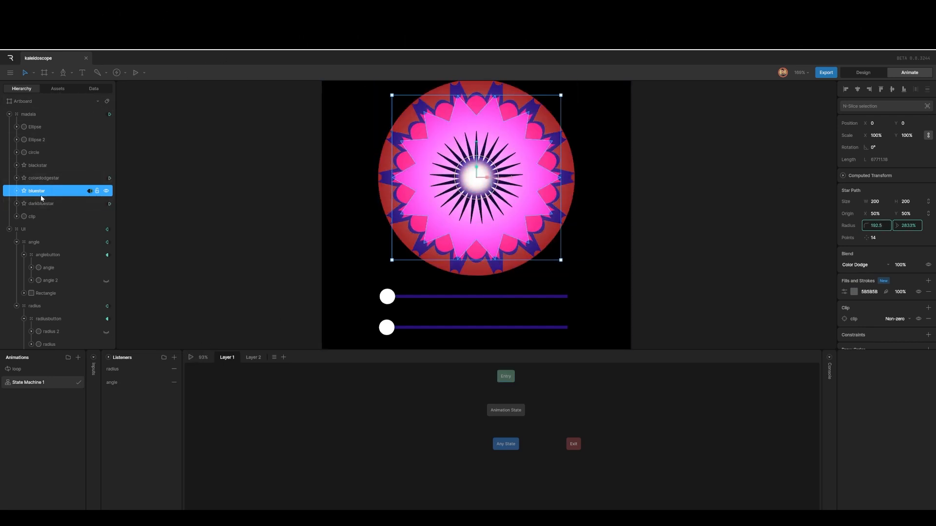
Create a numeric Calculate converter named slower and set its operation to Divide
left_click(93, 89)
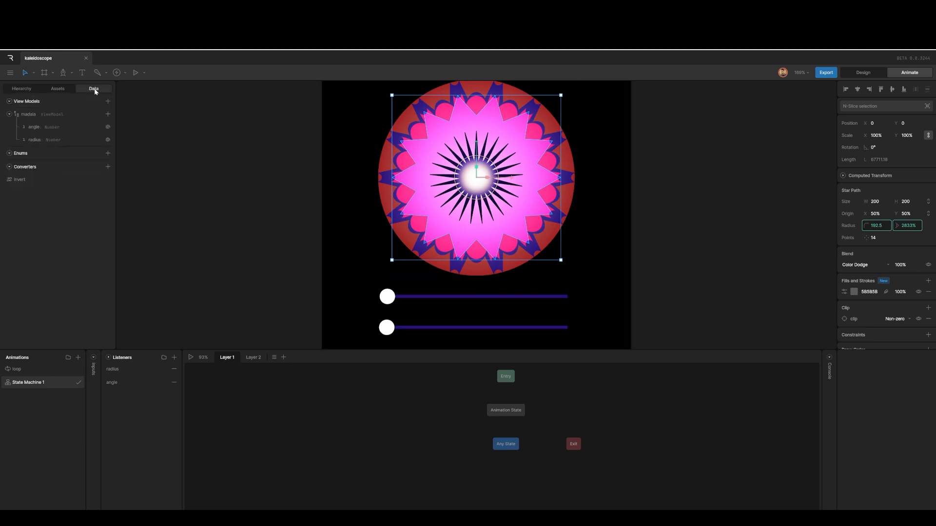
left_click(108, 167)
mouse_move(122, 208)
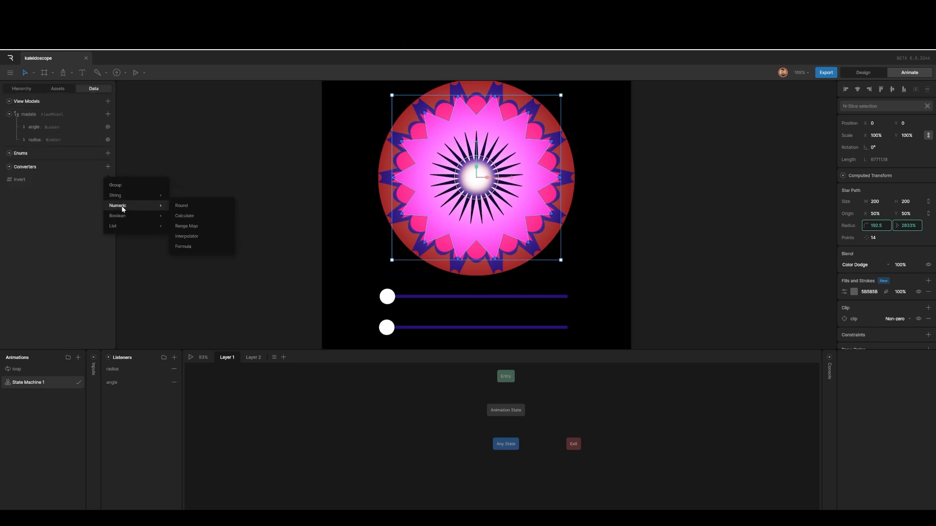
left_click(190, 217)
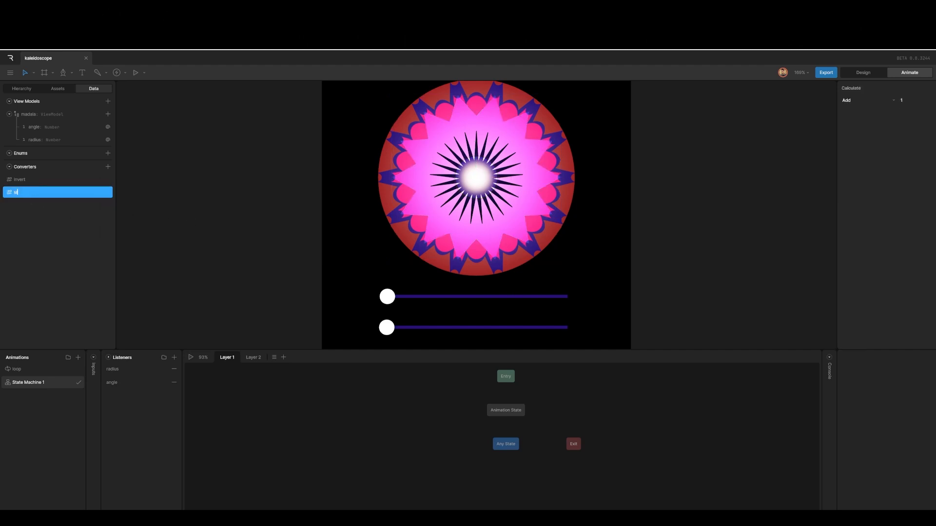
left_click(264, 235)
left_click(29, 192)
left_click(856, 99)
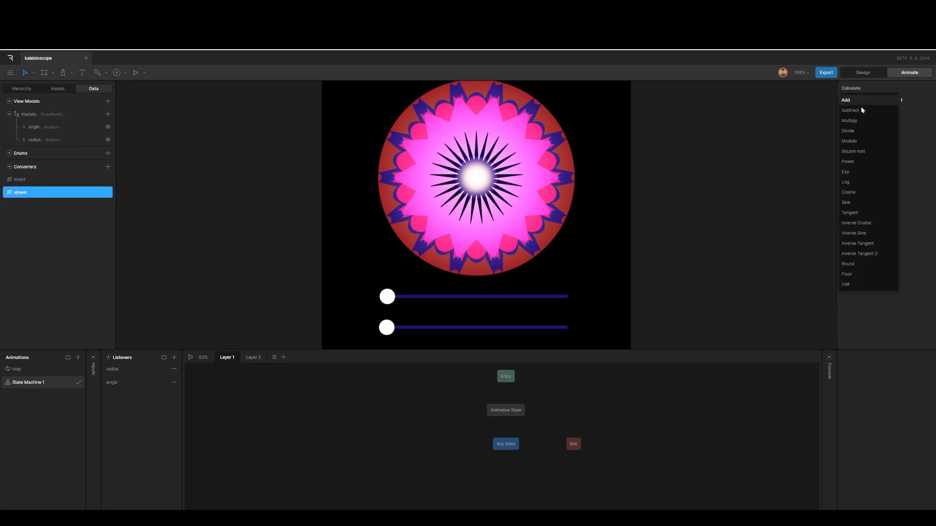
left_click(858, 130)
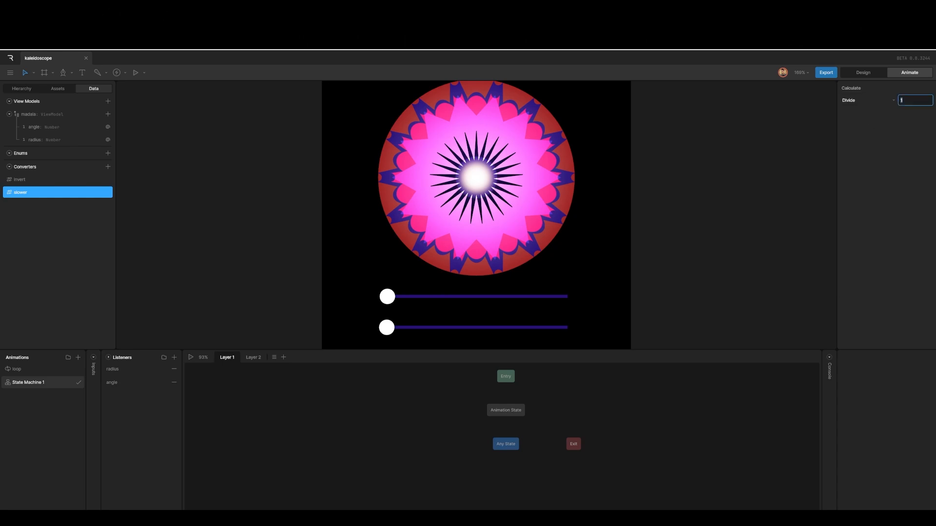
left_click(677, 254)
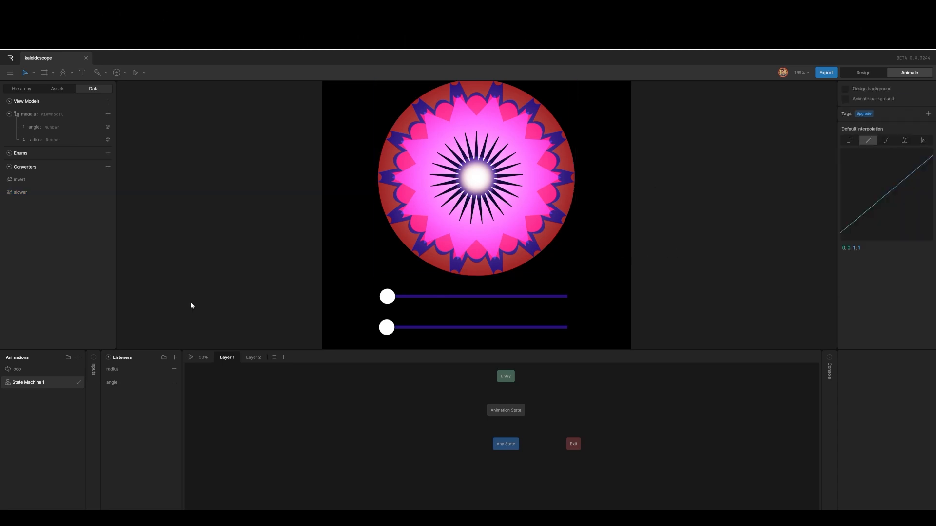
Update the angle data bind on bluestar's radius percentage to use the slower converter
left_click(36, 89)
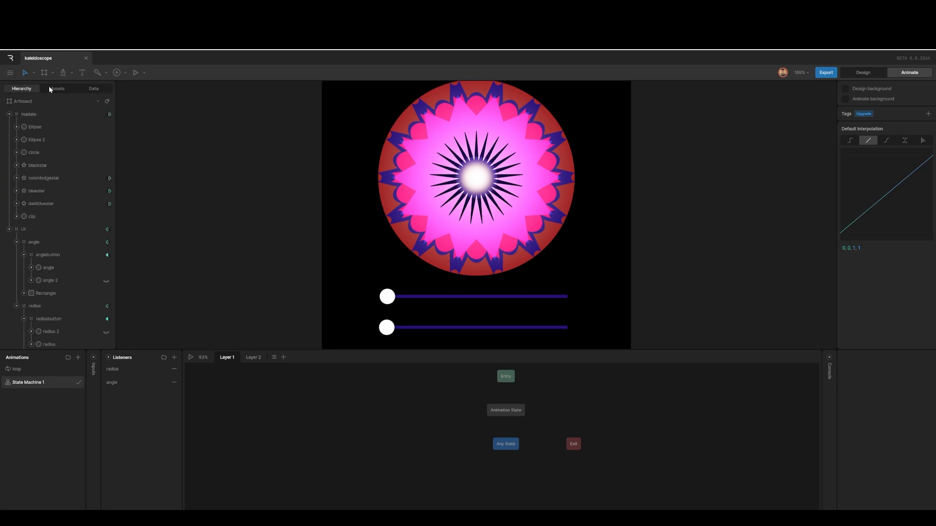
left_click(40, 192)
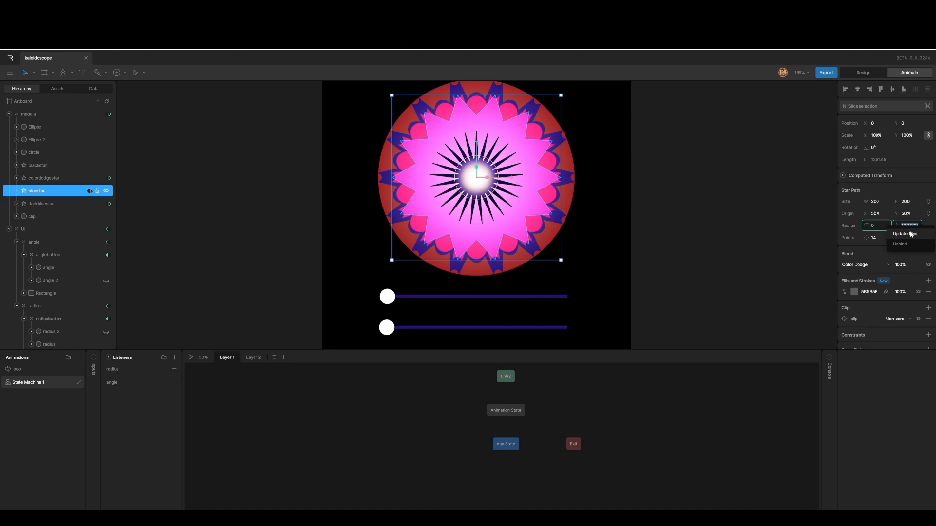
left_click(905, 234)
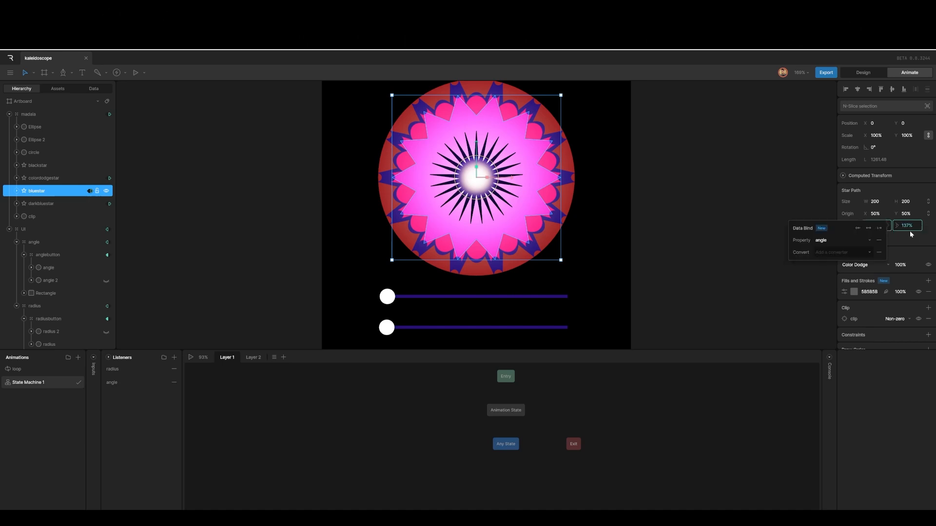
left_click(830, 252)
Play the state machine and test the kaleidoscope pattern by moving both sliders along their tracks
left_click(192, 360)
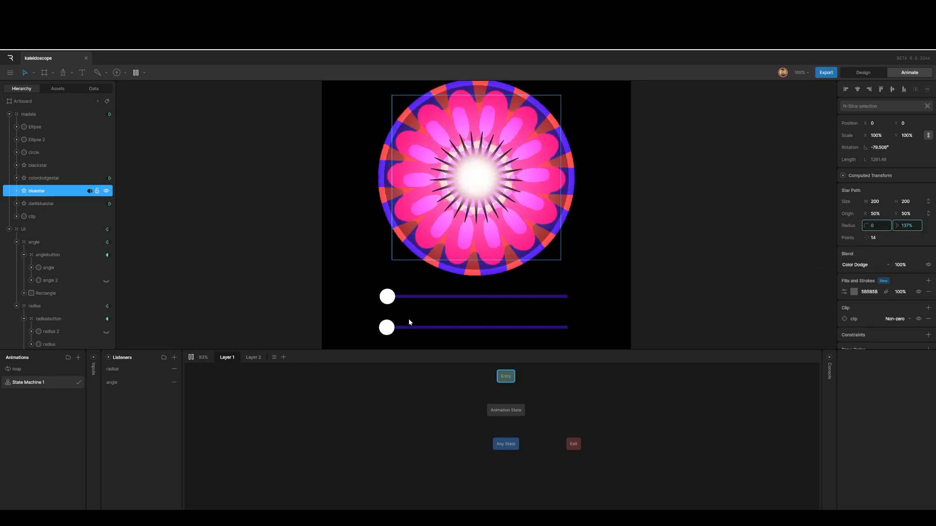
left_click_drag(387, 328, 504, 328)
left_click_drag(387, 296, 556, 302)
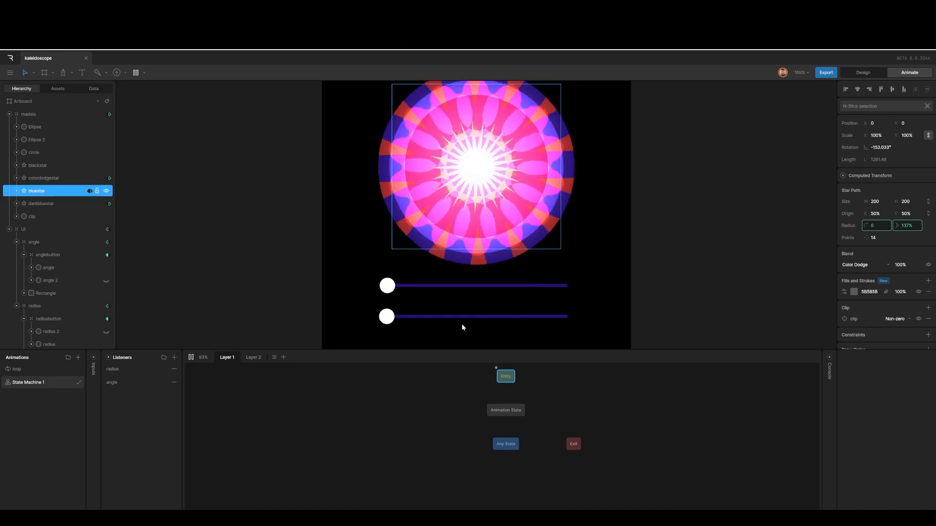
left_click_drag(387, 316, 556, 316)
left_click_drag(387, 286, 404, 318)
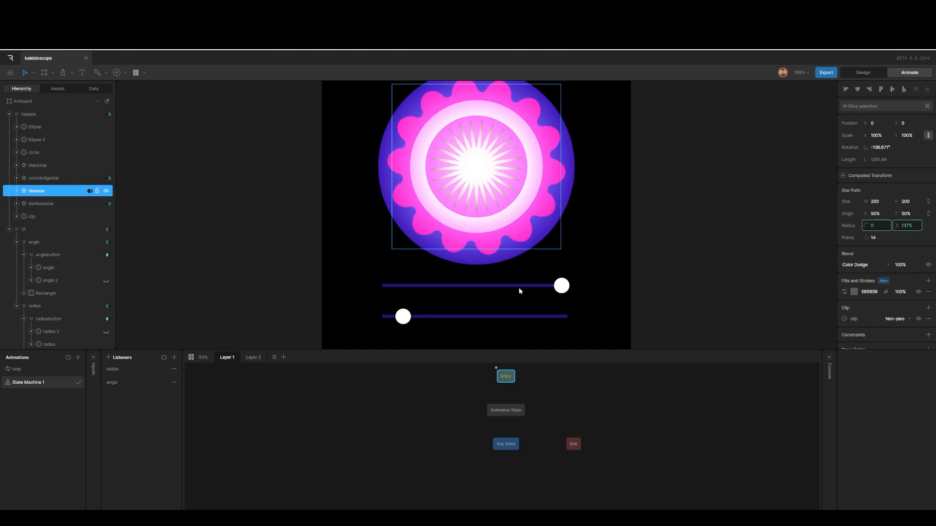